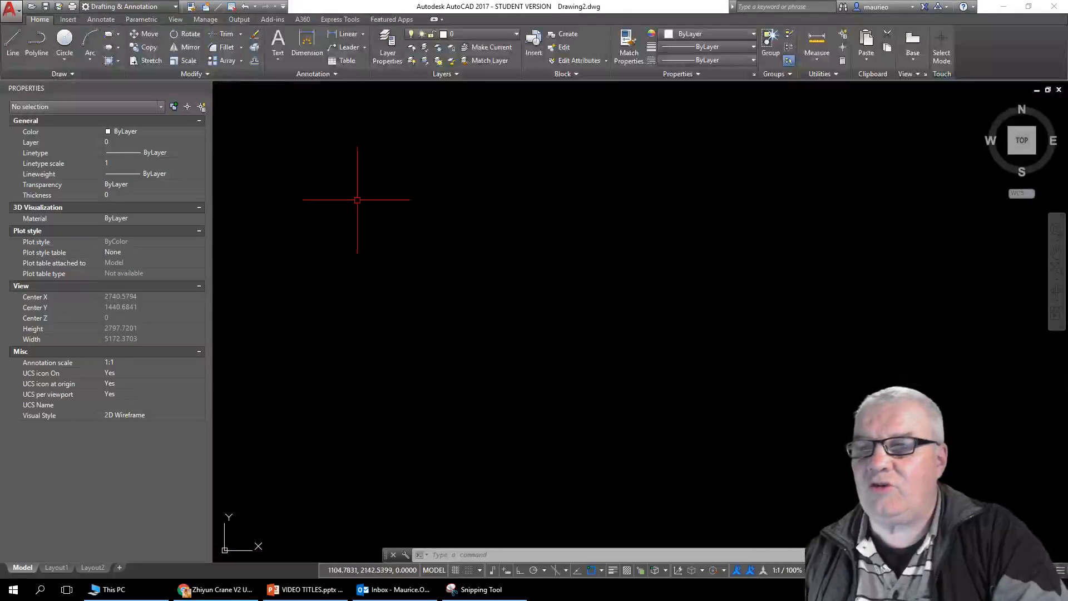
Draw a circle with a radius of about 258 in the upper-left area of the drawing
{"action": "left_click", "coordinate": [64, 39]}
{"action": "left_click", "coordinate": [339, 164]}
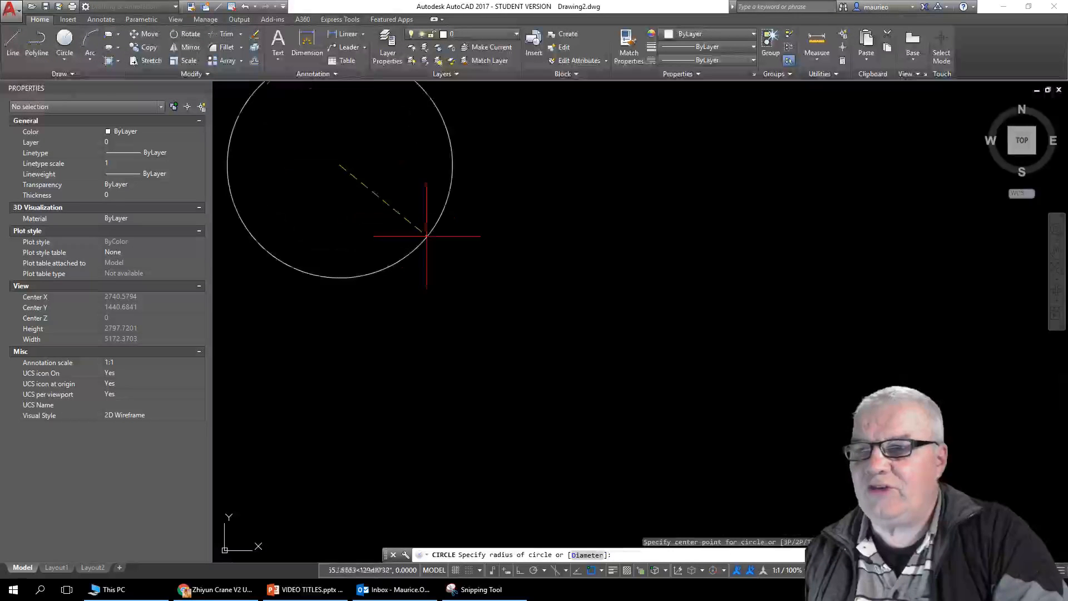
{"action": "left_click", "coordinate": [377, 188]}
Copy the circle from its centre to seventeen scattered positions across the drawing area
{"action": "left_click", "coordinate": [372, 197]}
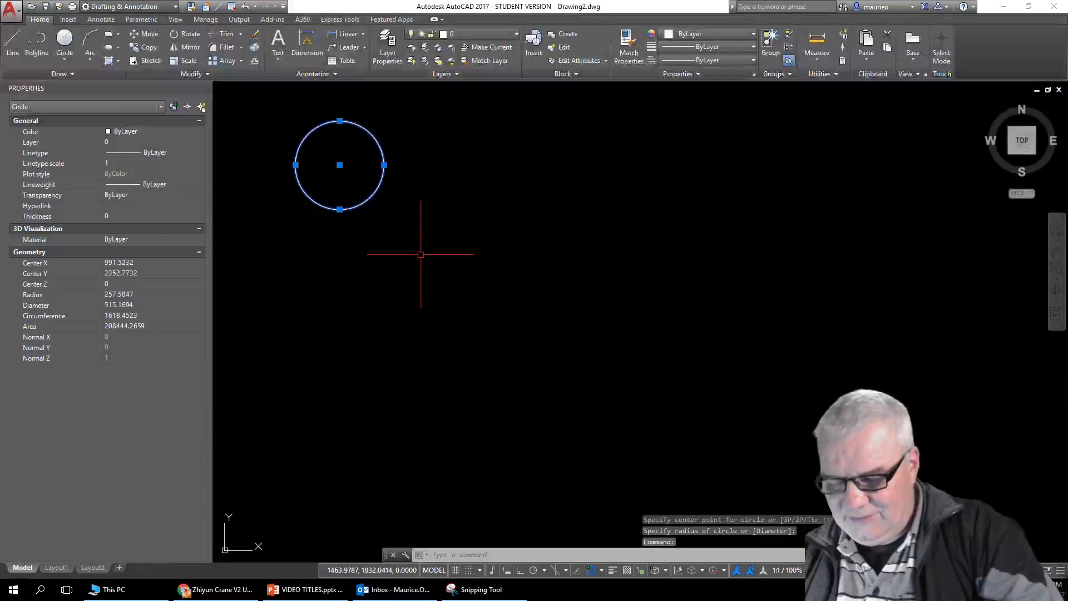
{"action": "type", "text": "cp"}
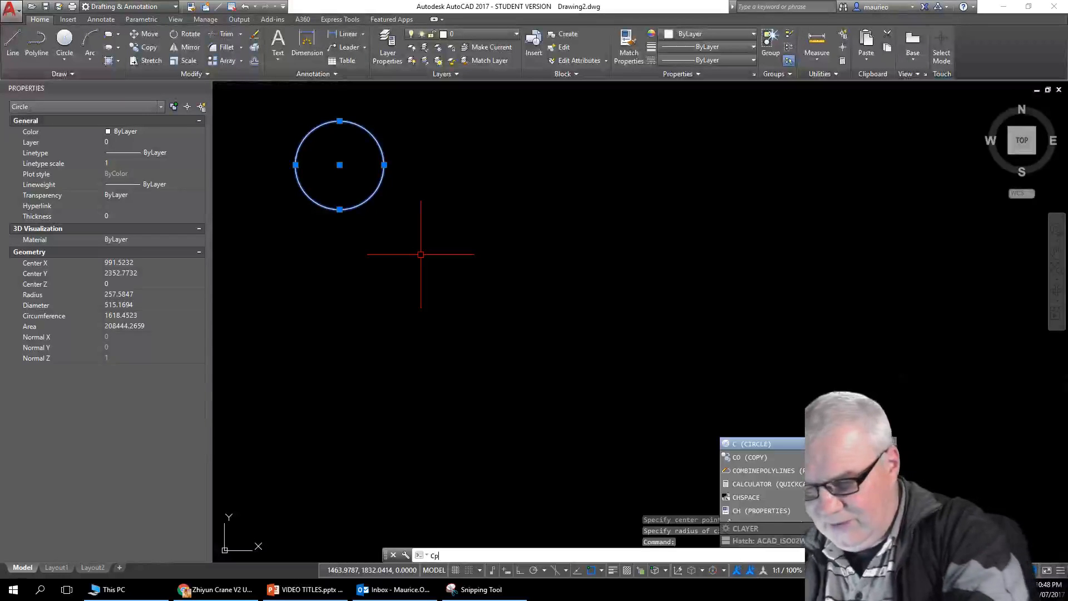
{"action": "key", "text": "Return"}
{"action": "left_click", "coordinate": [341, 165]}
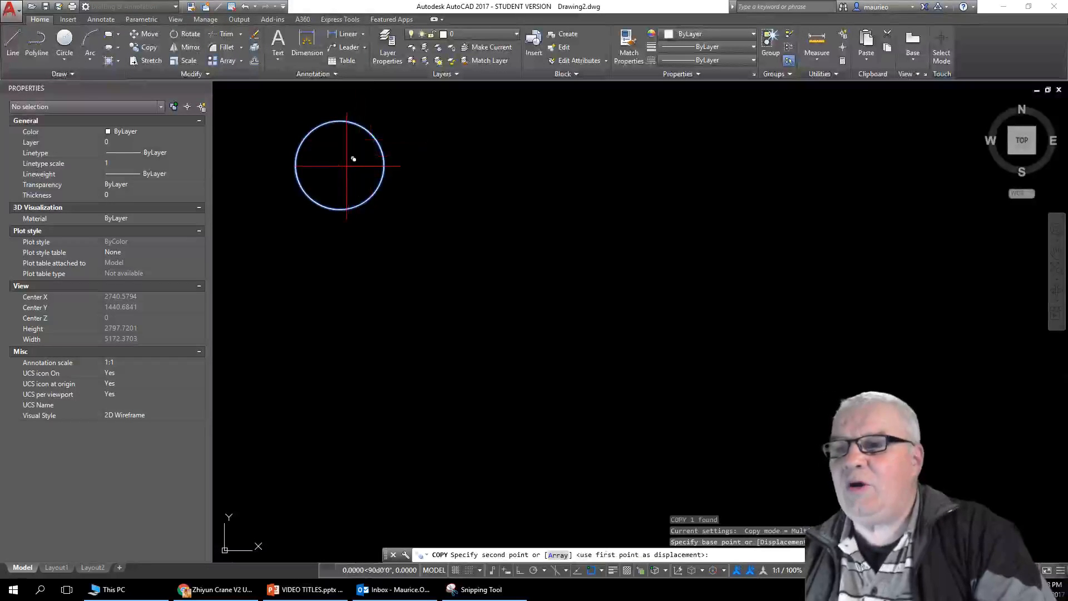
{"action": "left_click", "coordinate": [460, 171]}
{"action": "left_click", "coordinate": [656, 146]}
{"action": "left_click", "coordinate": [796, 204]}
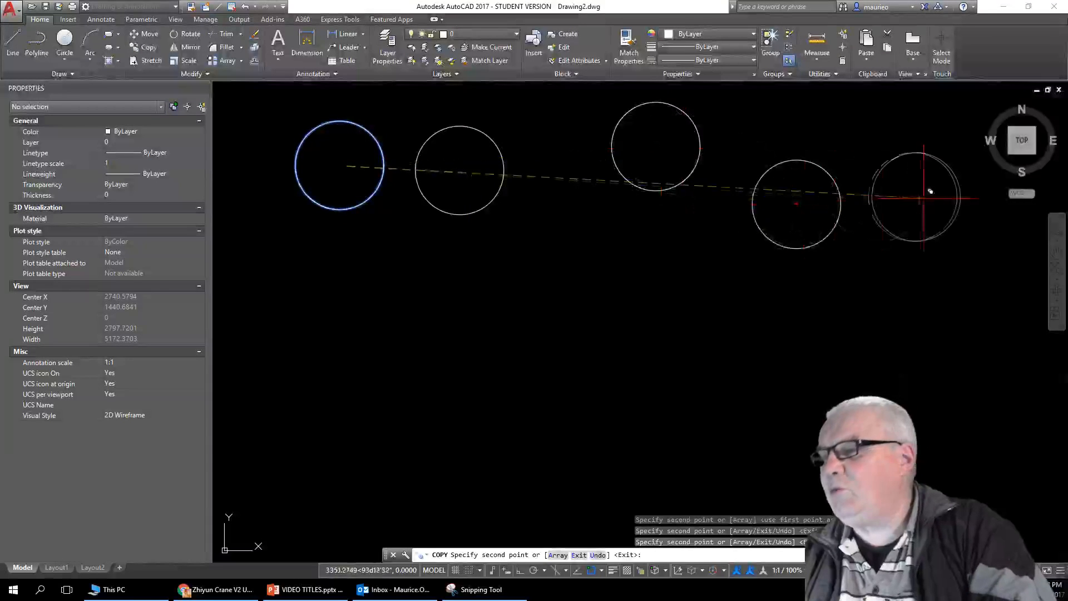
{"action": "left_click", "coordinate": [915, 197]}
{"action": "left_click", "coordinate": [942, 290]}
{"action": "left_click", "coordinate": [861, 419]}
{"action": "left_click", "coordinate": [683, 460]}
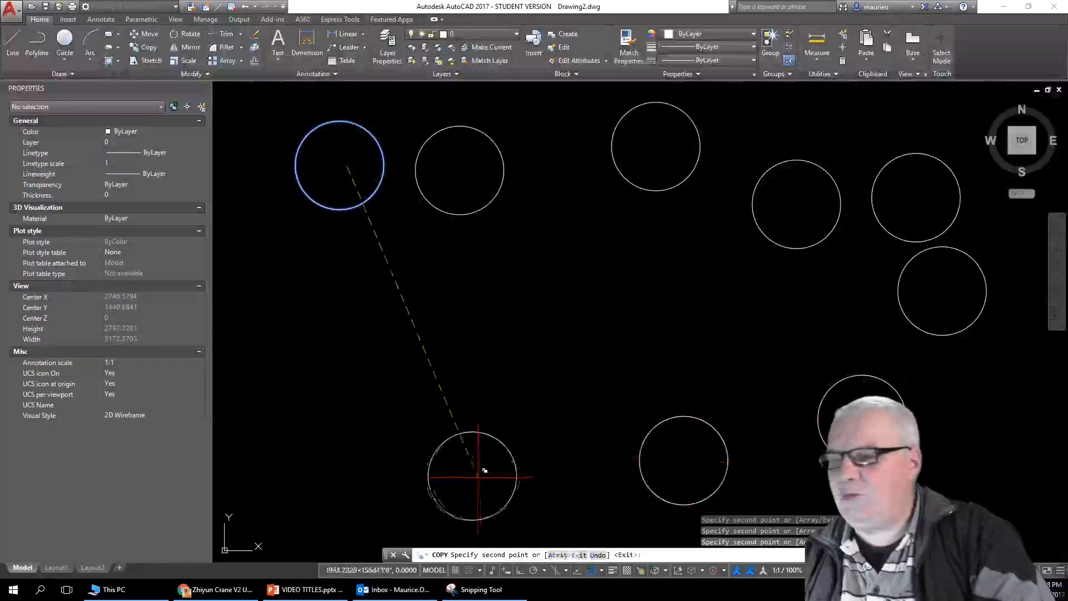
{"action": "left_click", "coordinate": [471, 475]}
{"action": "left_click", "coordinate": [305, 435]}
{"action": "left_click", "coordinate": [292, 318]}
{"action": "left_click", "coordinate": [416, 306]}
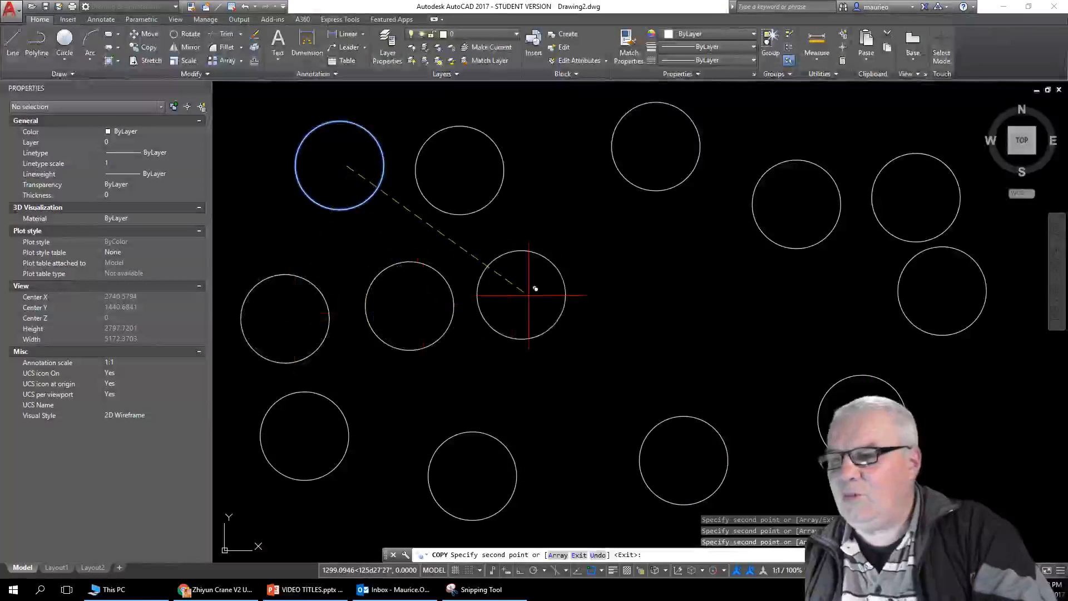
{"action": "left_click", "coordinate": [528, 295]}
{"action": "left_click", "coordinate": [631, 284]}
{"action": "left_click", "coordinate": [786, 290]}
{"action": "left_click", "coordinate": [734, 345]}
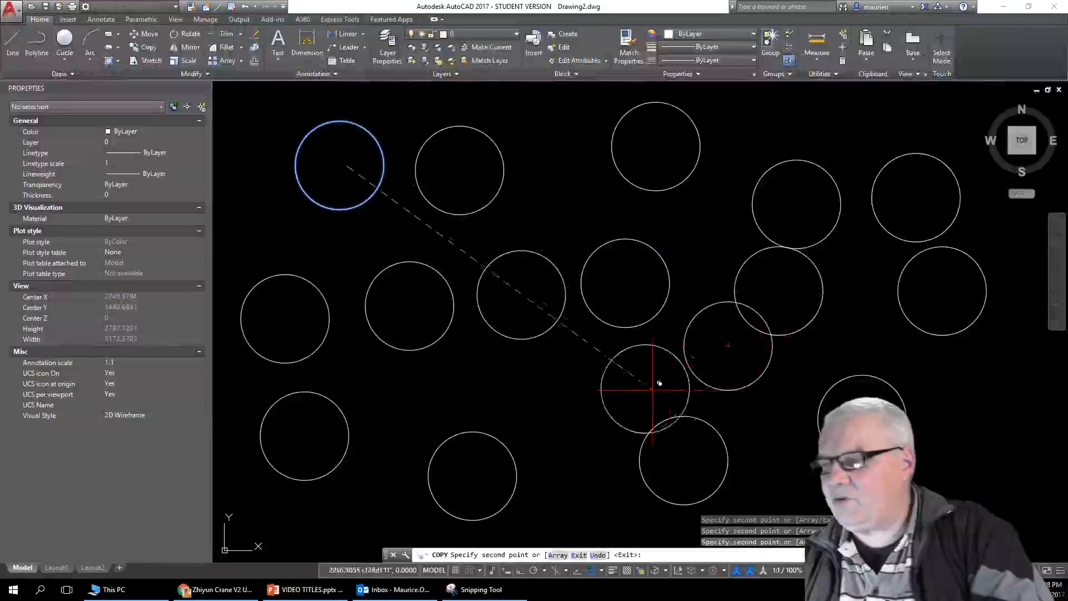
{"action": "left_click", "coordinate": [644, 390]}
{"action": "left_click", "coordinate": [540, 402]}
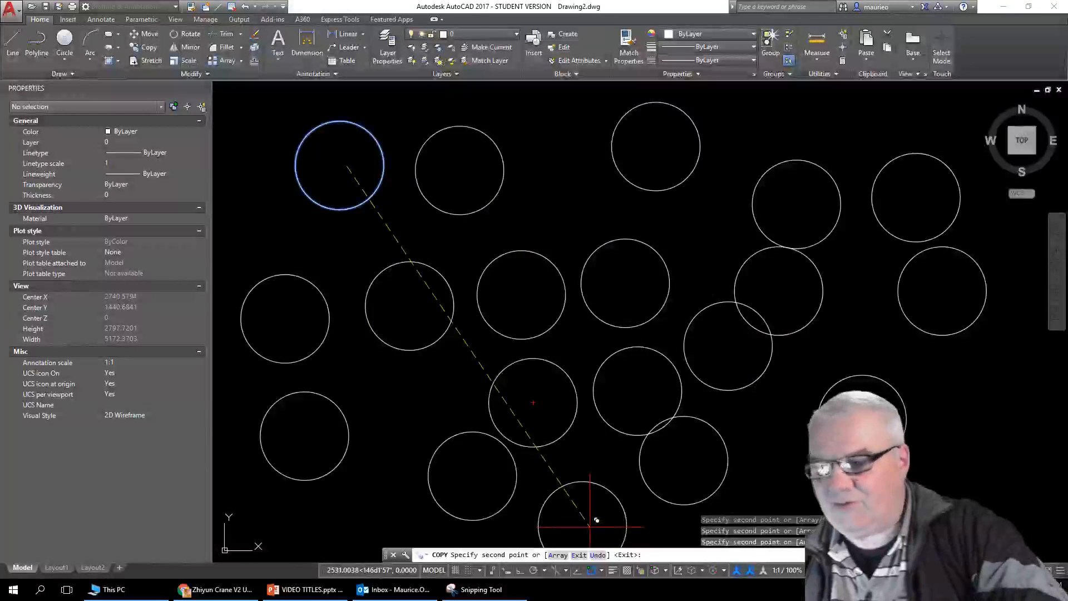
{"action": "key", "text": "Escape"}
{"action": "key", "text": "Escape"}
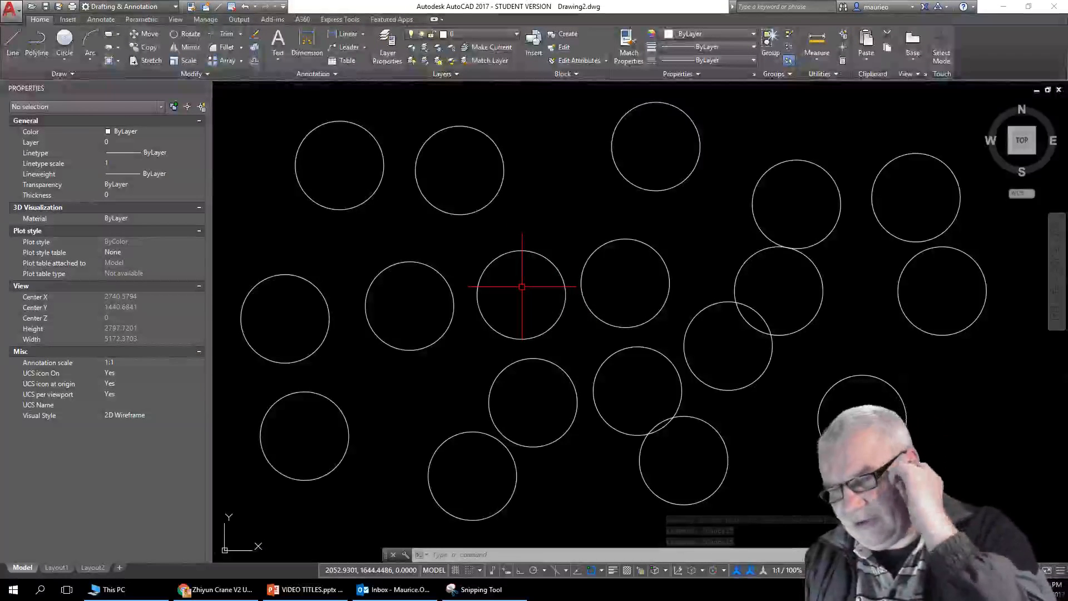
Erase the two lower-middle circles using the DELETE (ERASE) command, picking them one by one
{"action": "left_click", "coordinate": [505, 556]}
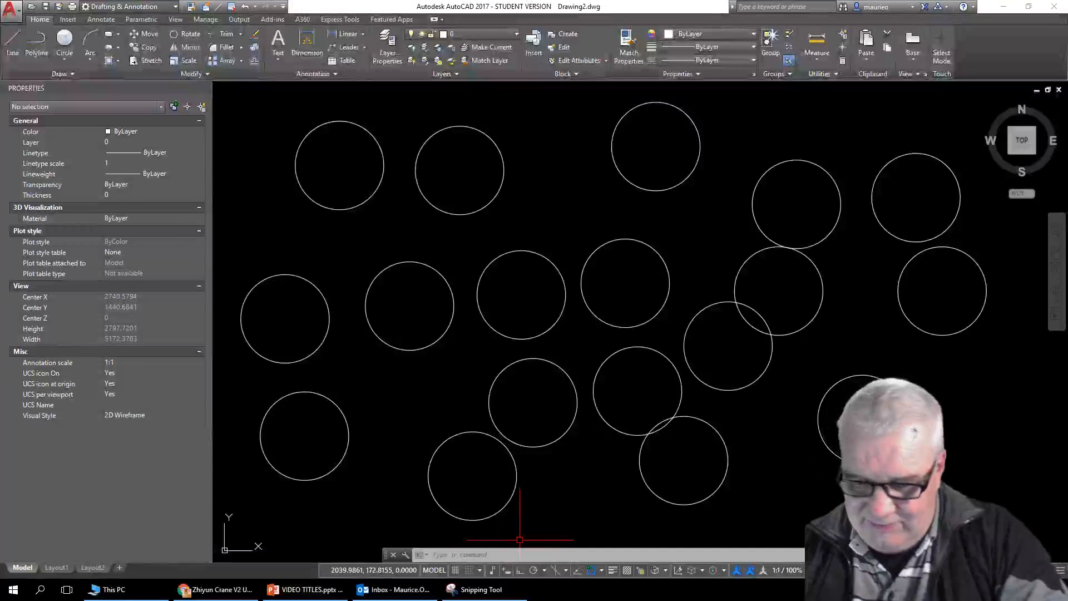
{"action": "type", "text": "delete"}
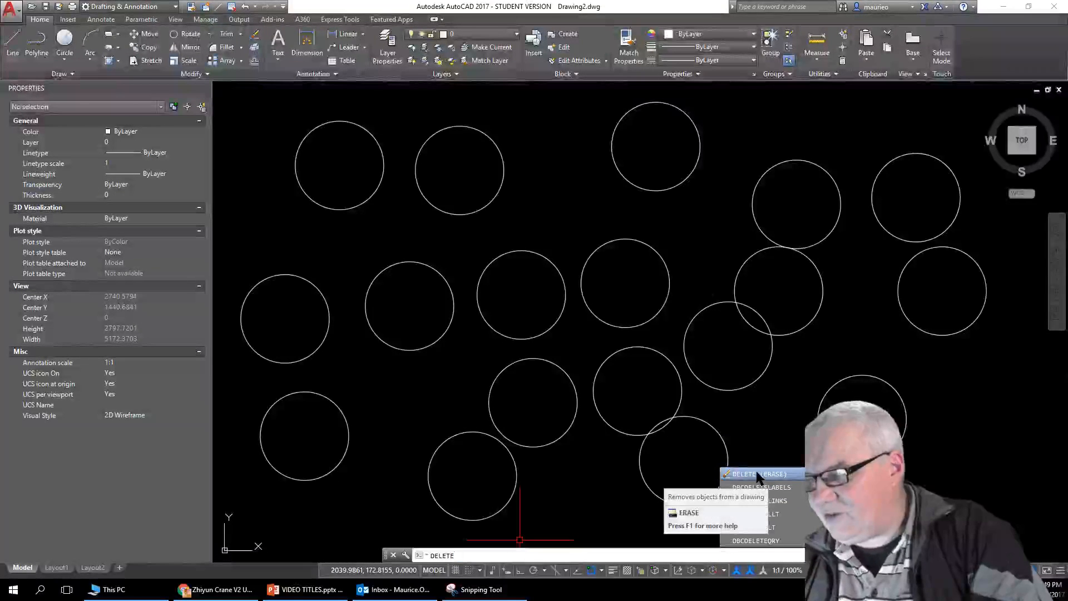
{"action": "key", "text": "Escape"}
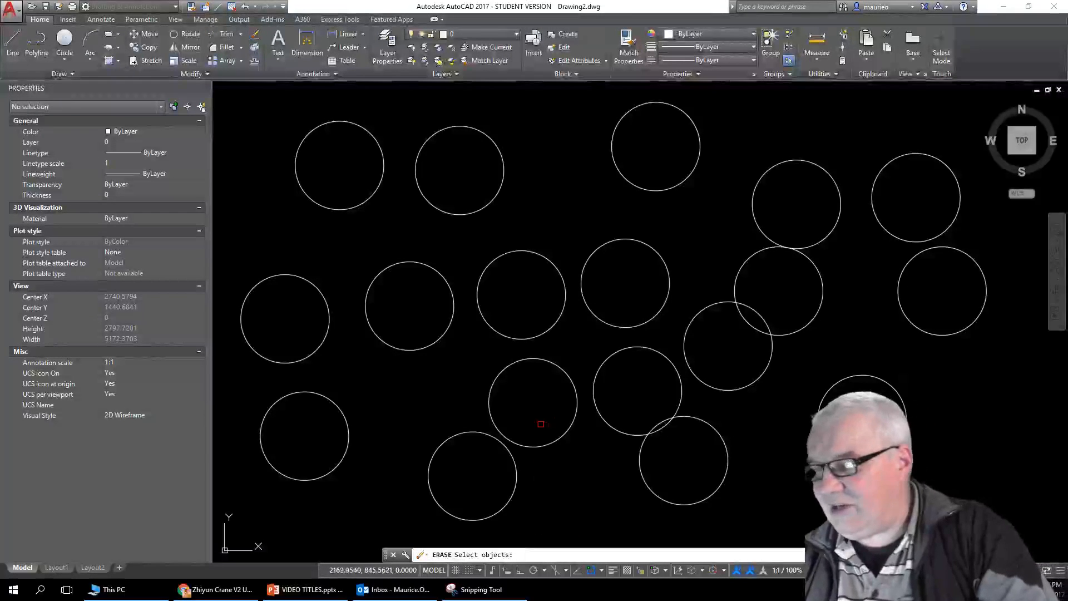
{"action": "left_click", "coordinate": [566, 431]}
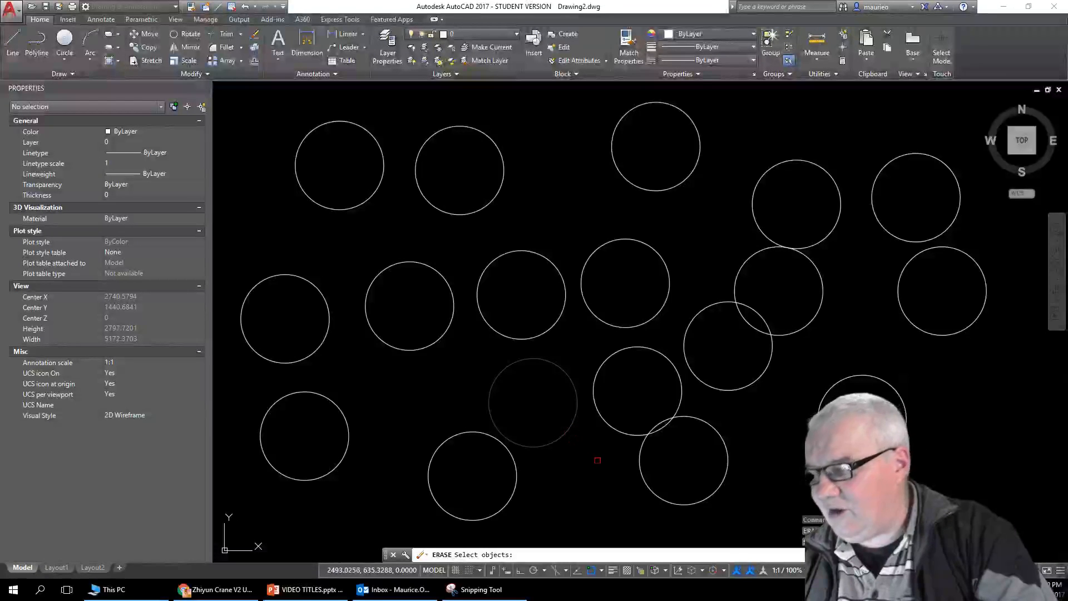
{"action": "left_click", "coordinate": [616, 425]}
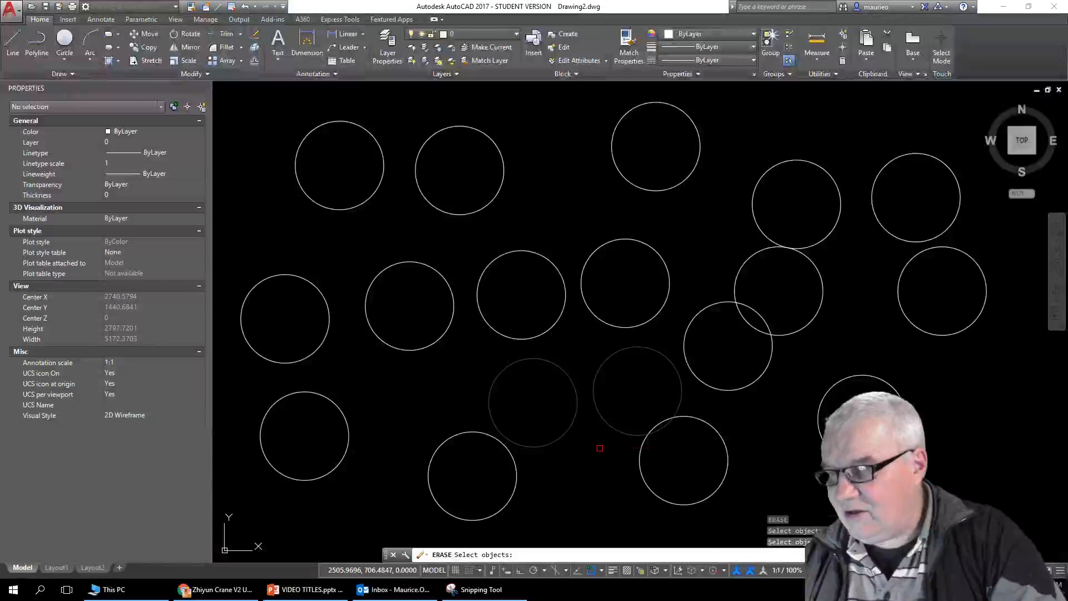
{"action": "key", "text": "Return"}
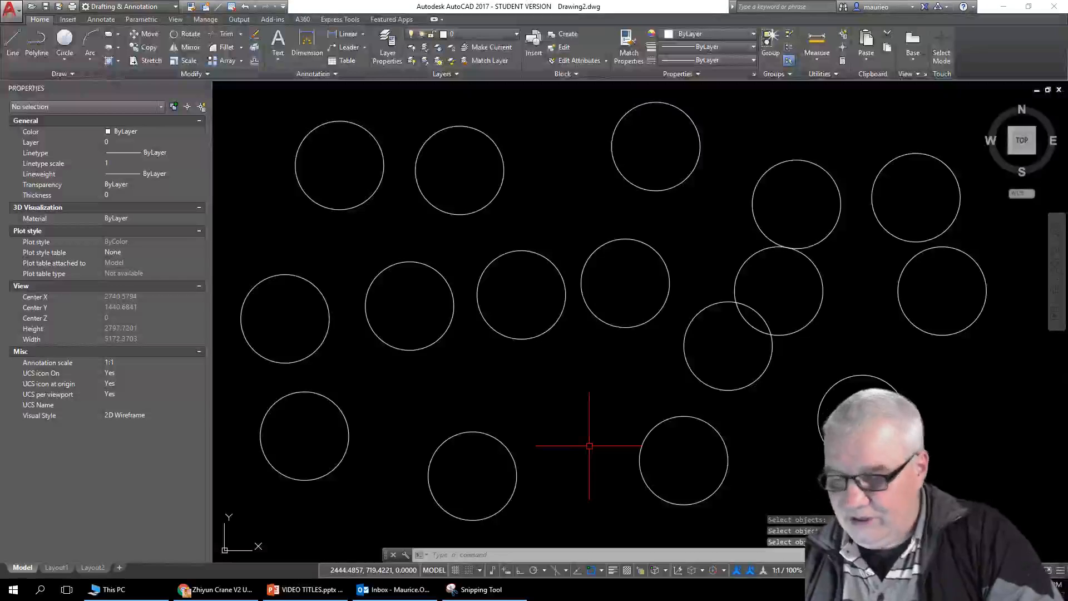
Repeat Erase to remove the bottom-middle circle and the two circles left of centre in the middle row
{"action": "key", "text": "Return"}
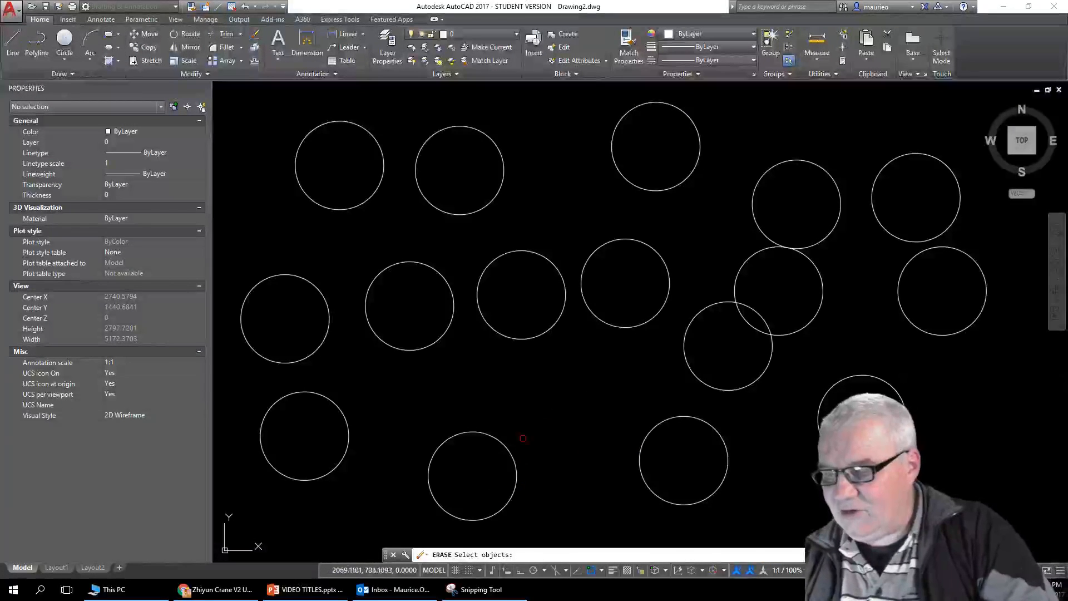
{"action": "left_click", "coordinate": [513, 454]}
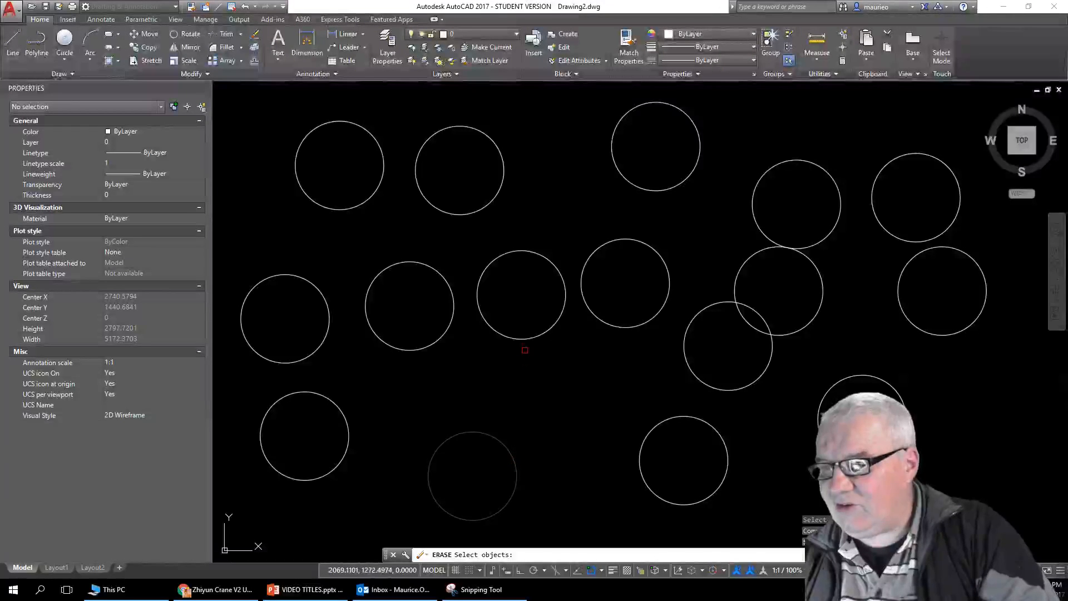
{"action": "left_click", "coordinate": [525, 336]}
{"action": "left_click", "coordinate": [448, 333]}
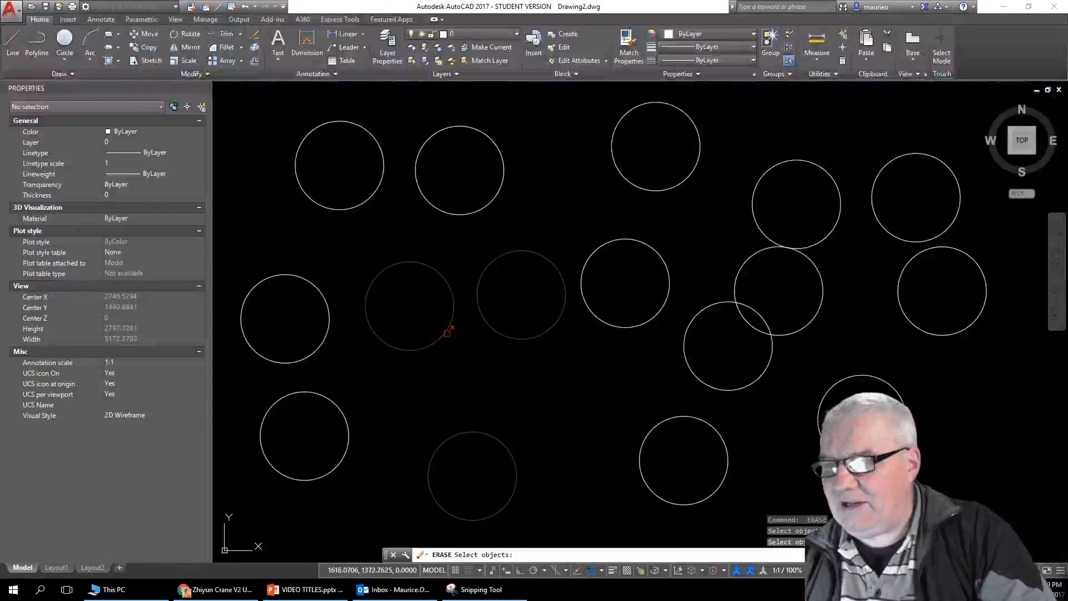
{"action": "key", "text": "Return"}
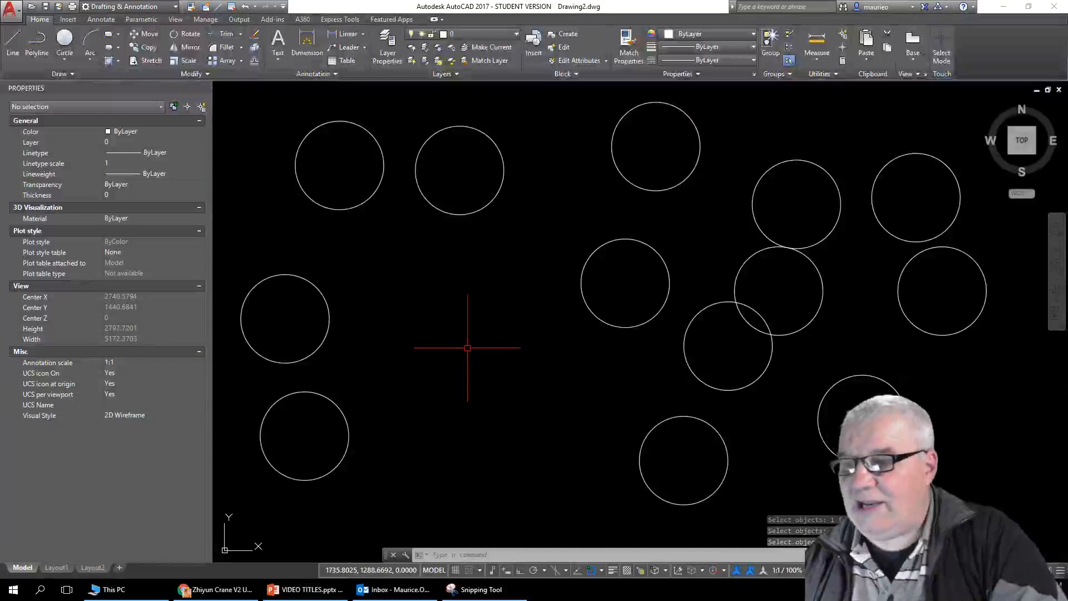
Repeat Erase to remove the two neighbouring circles at the upper right of the drawing
{"action": "right_click", "coordinate": [467, 347]}
{"action": "left_click", "coordinate": [501, 356]}
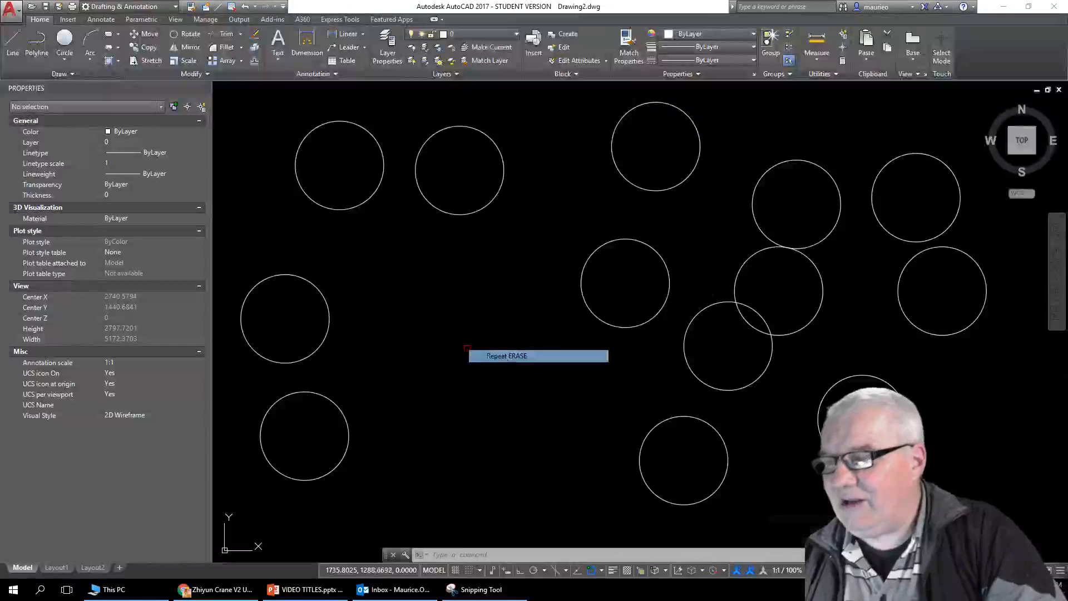
{"action": "left_click", "coordinate": [875, 212]}
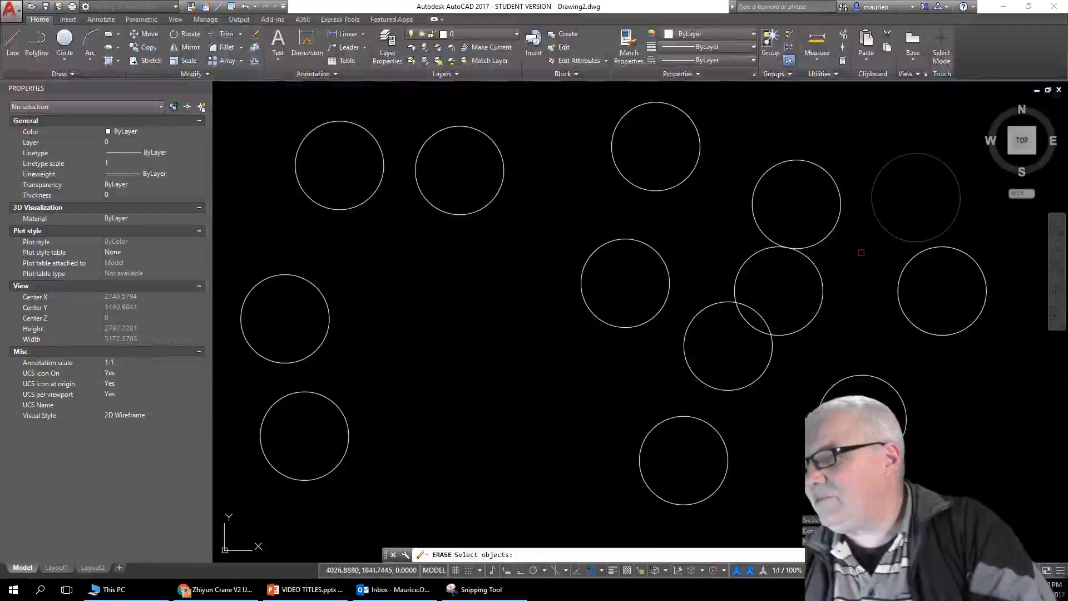
{"action": "left_click", "coordinate": [835, 236]}
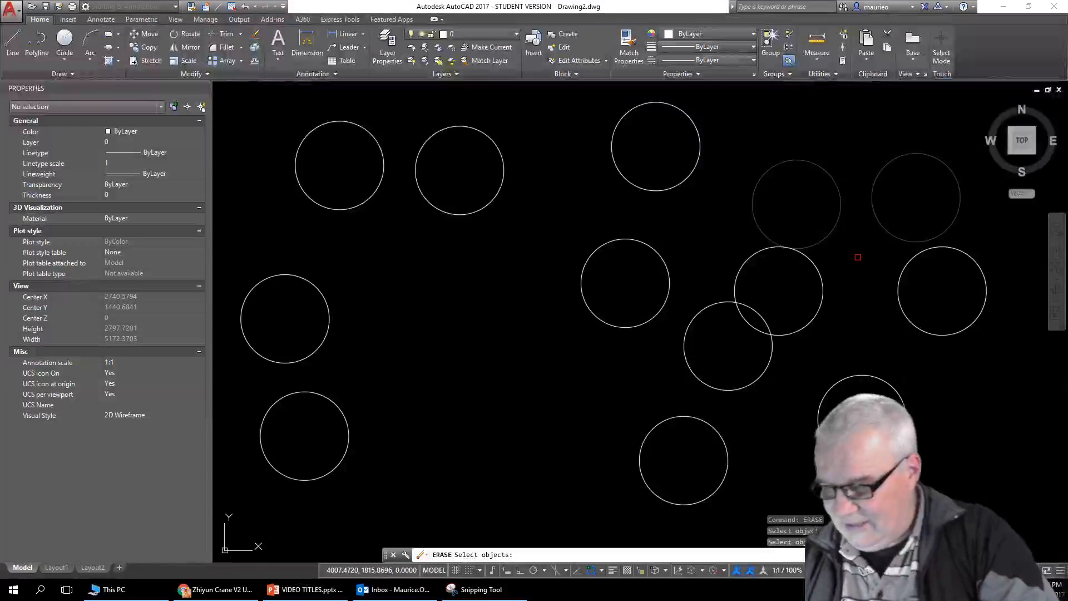
{"action": "key", "text": "Return"}
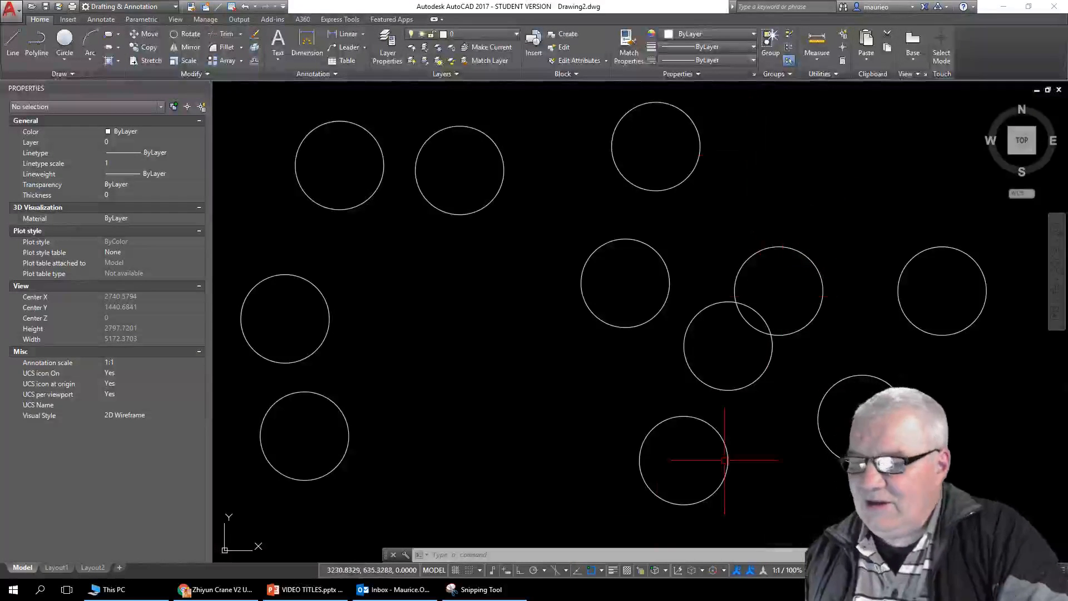
Delete the five circles in the centre and lower right together with one crossing selection
{"action": "left_click", "coordinate": [831, 221]}
{"action": "left_click", "coordinate": [553, 414]}
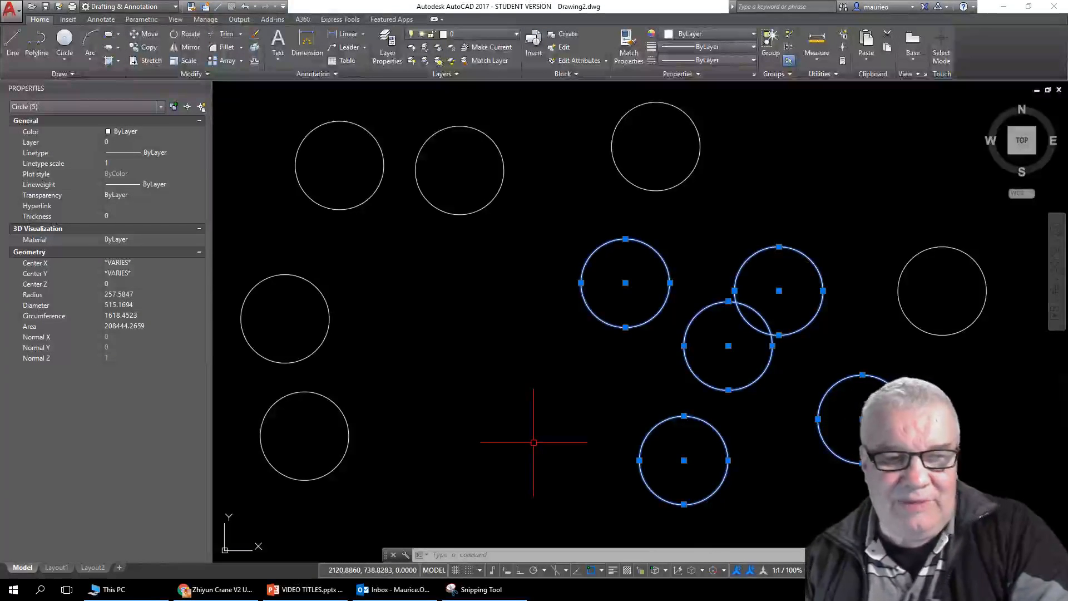
{"action": "key", "text": "Delete"}
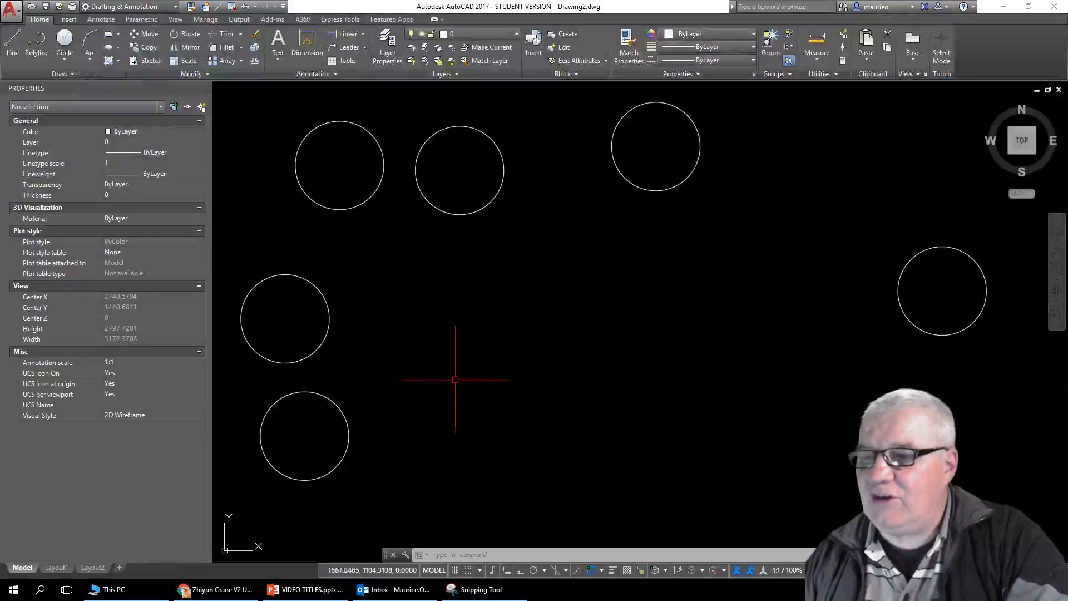
Move the leftmost circle by its centre grip to the middle, at about X 2360, Y 1719, and clear the selection
{"action": "left_click", "coordinate": [316, 288]}
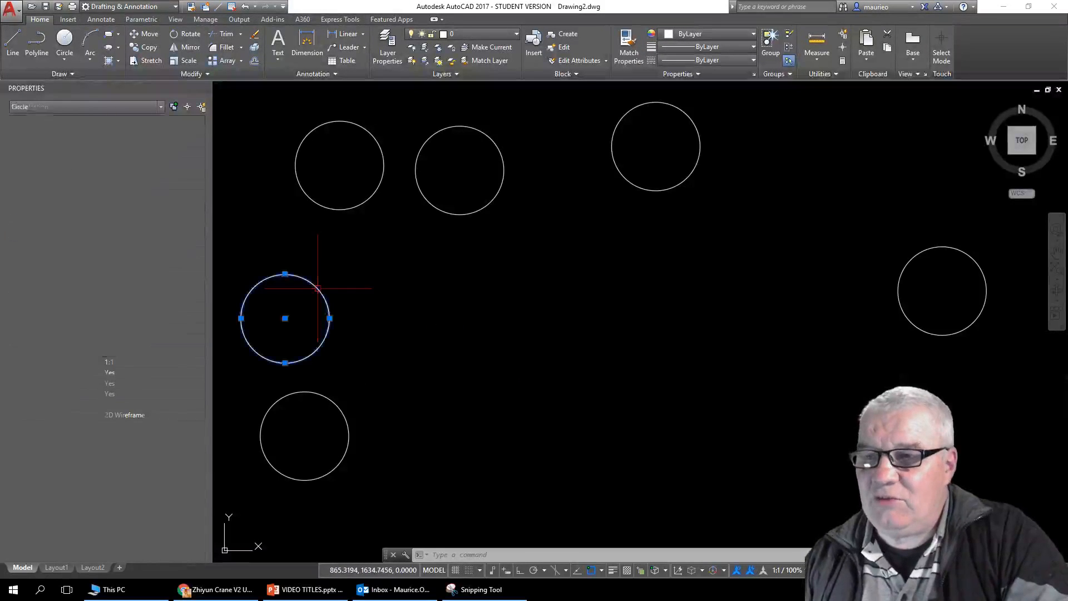
{"action": "left_click", "coordinate": [285, 318]}
{"action": "left_click", "coordinate": [575, 274]}
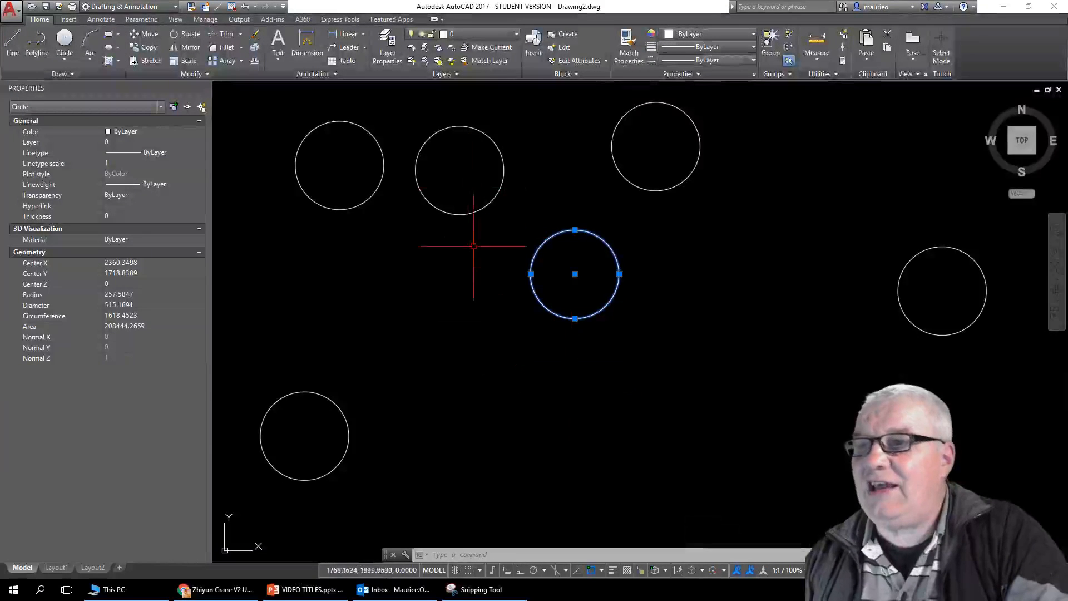
{"action": "right_click", "coordinate": [509, 346]}
{"action": "key", "text": "Escape"}
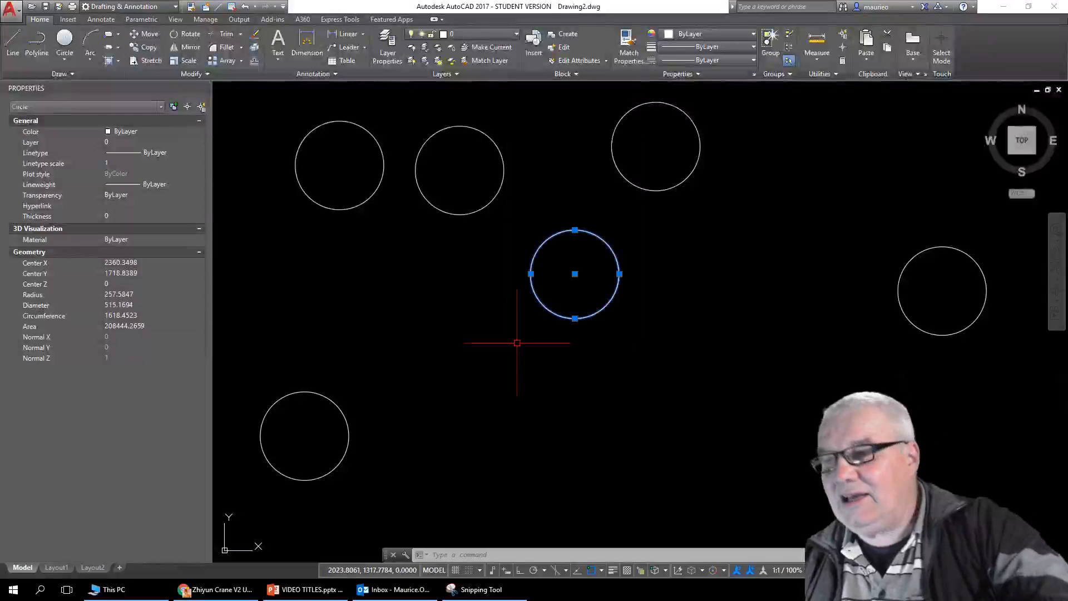
{"action": "key", "text": "Escape"}
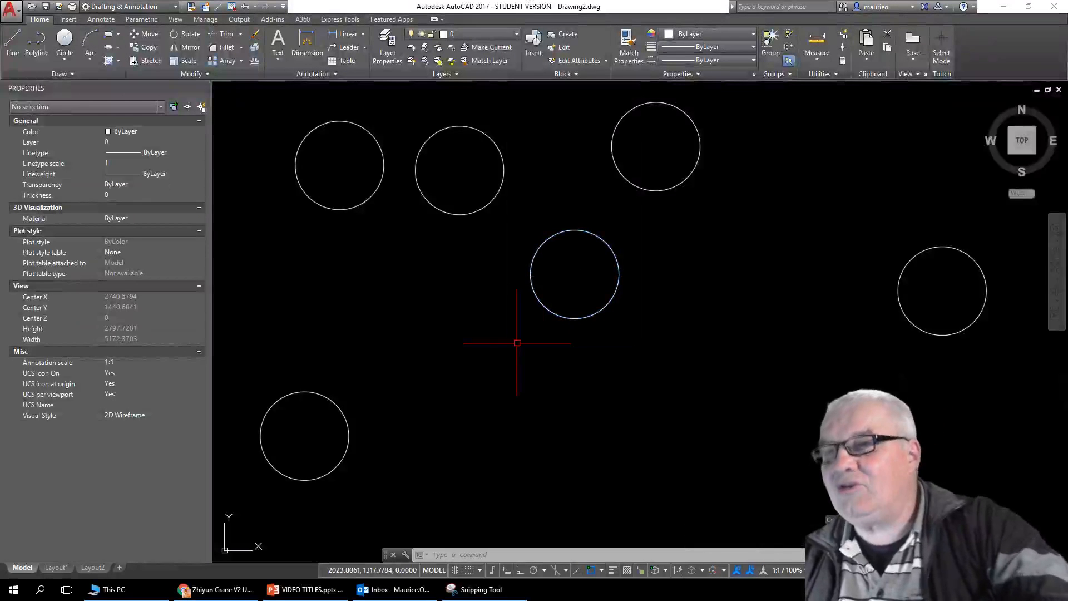
Create a new layer named trash and turn that layer off
{"action": "left_click", "coordinate": [402, 47]}
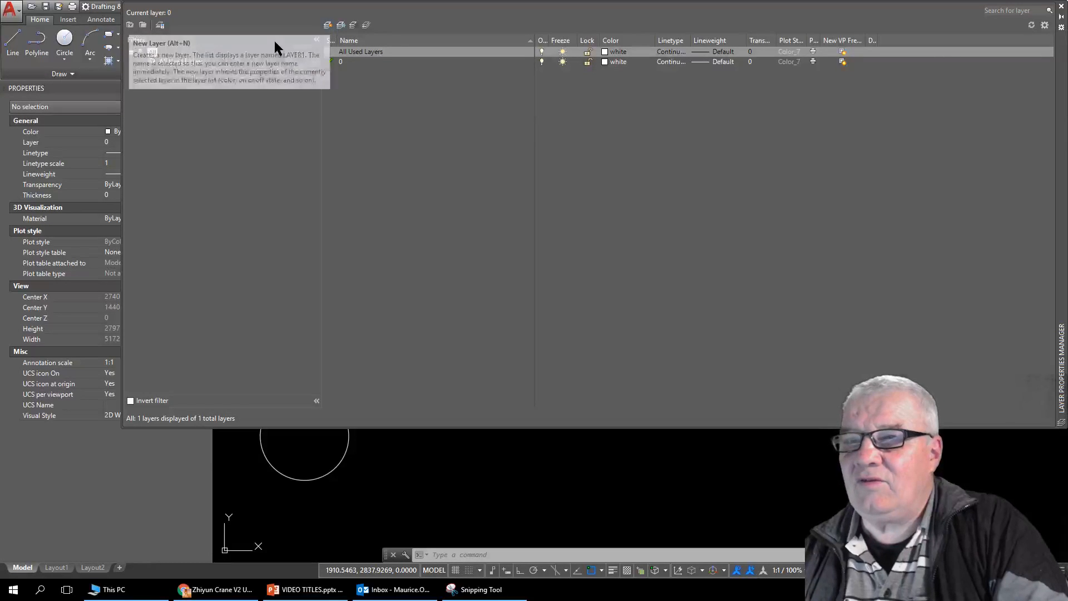
{"action": "left_click", "coordinate": [328, 25]}
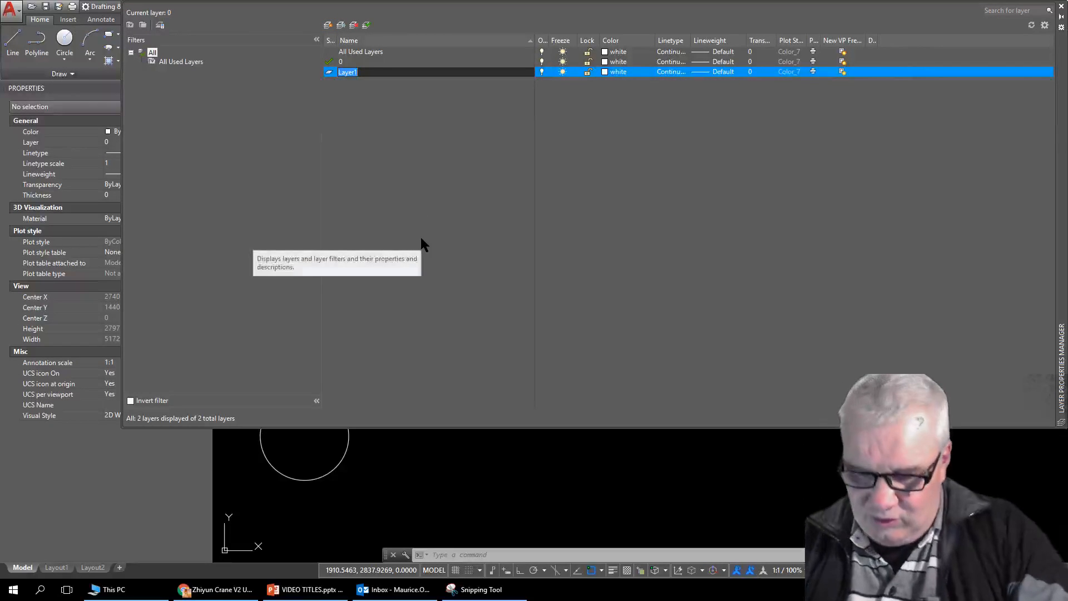
{"action": "type", "text": "trash"}
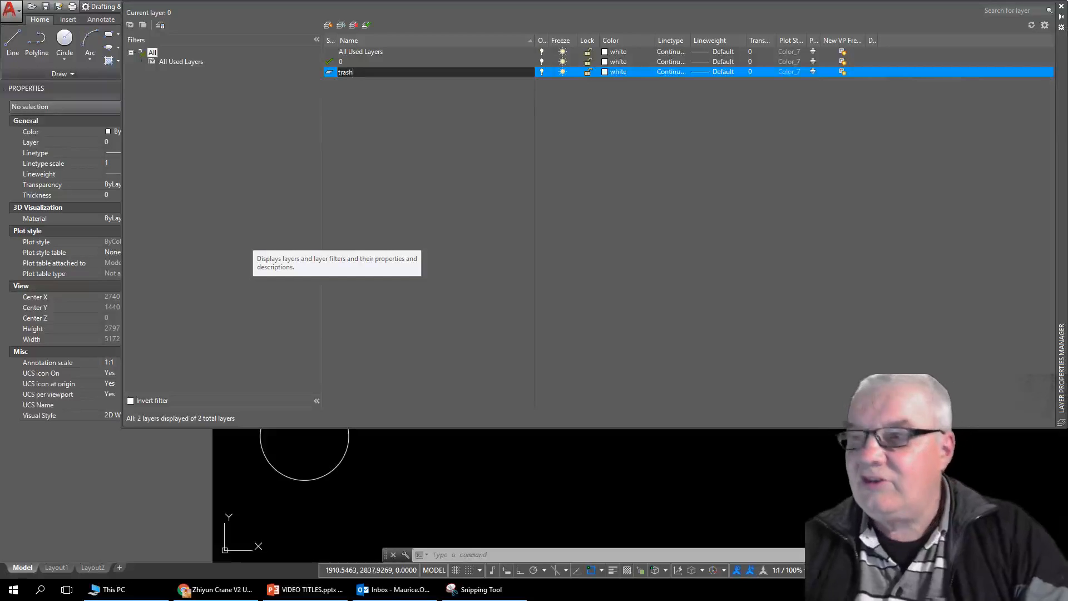
{"action": "key", "text": "Return"}
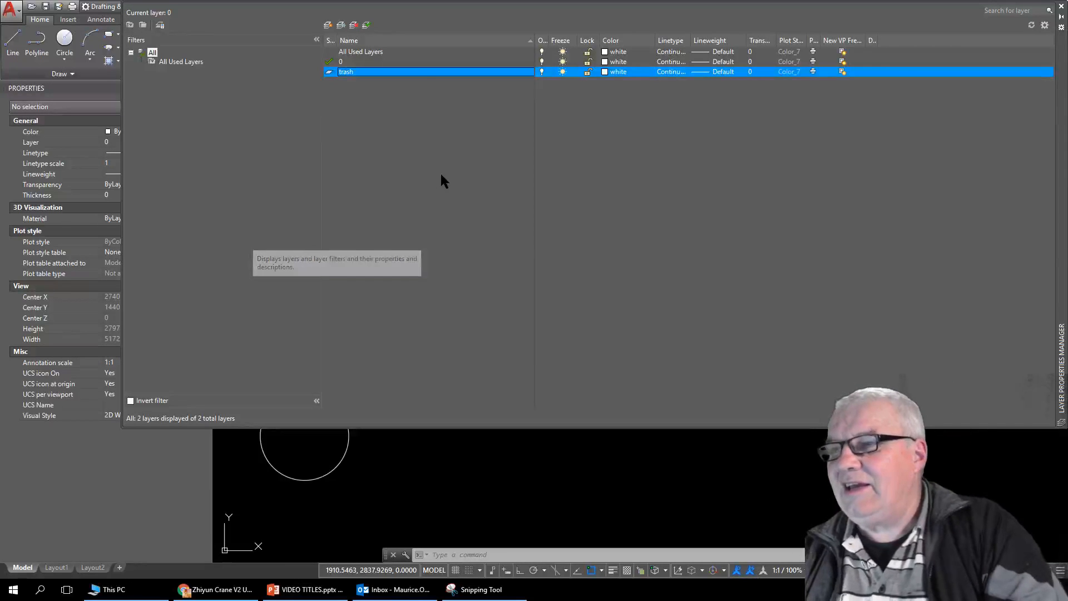
{"action": "left_click", "coordinate": [540, 70]}
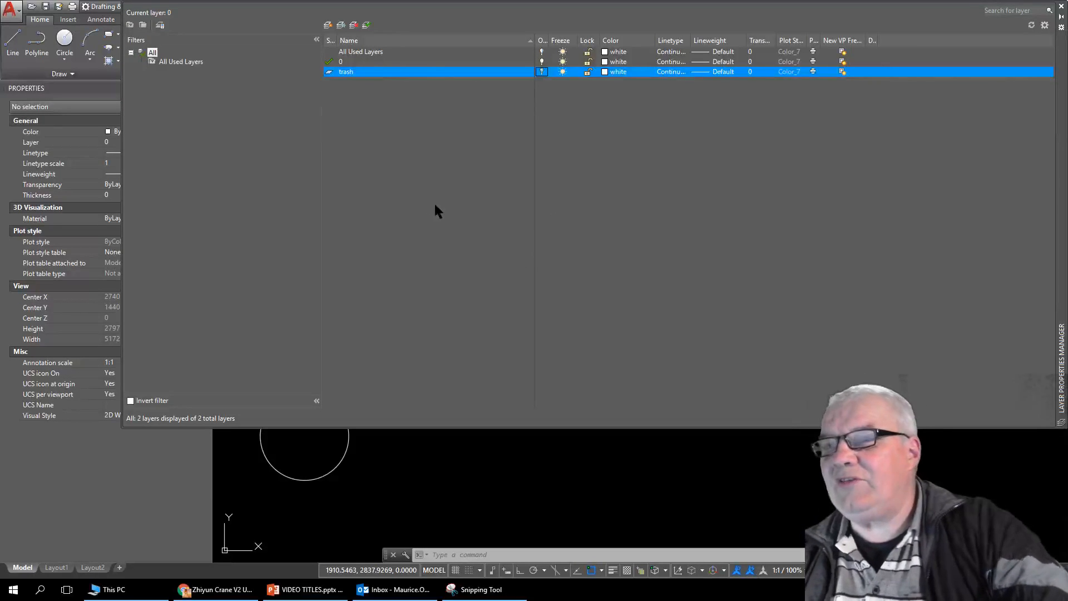
Create a new layer named working
{"action": "right_click", "coordinate": [397, 178]}
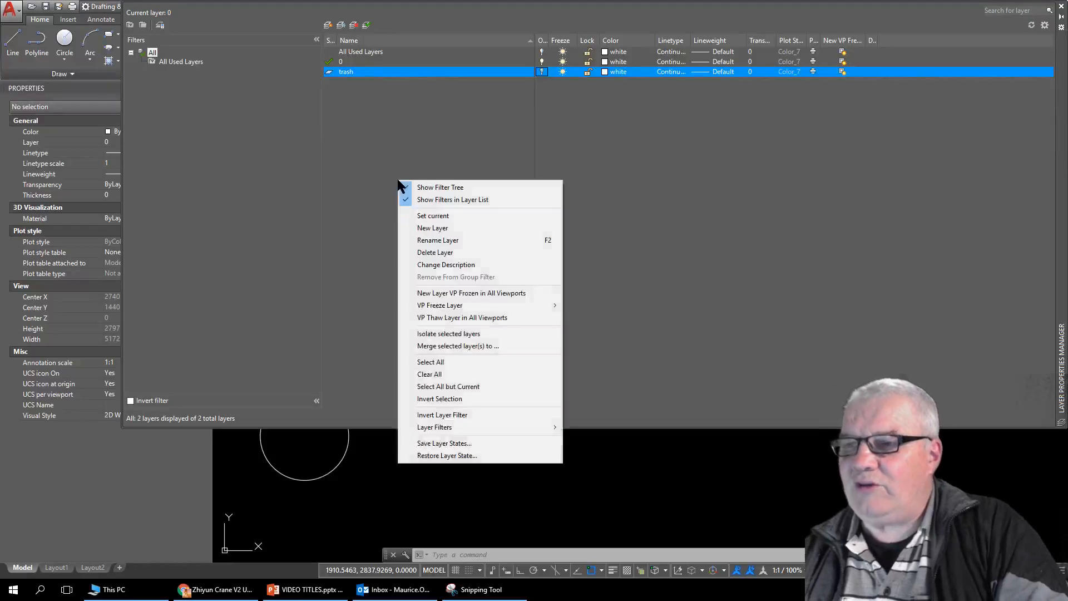
{"action": "left_click", "coordinate": [435, 229]}
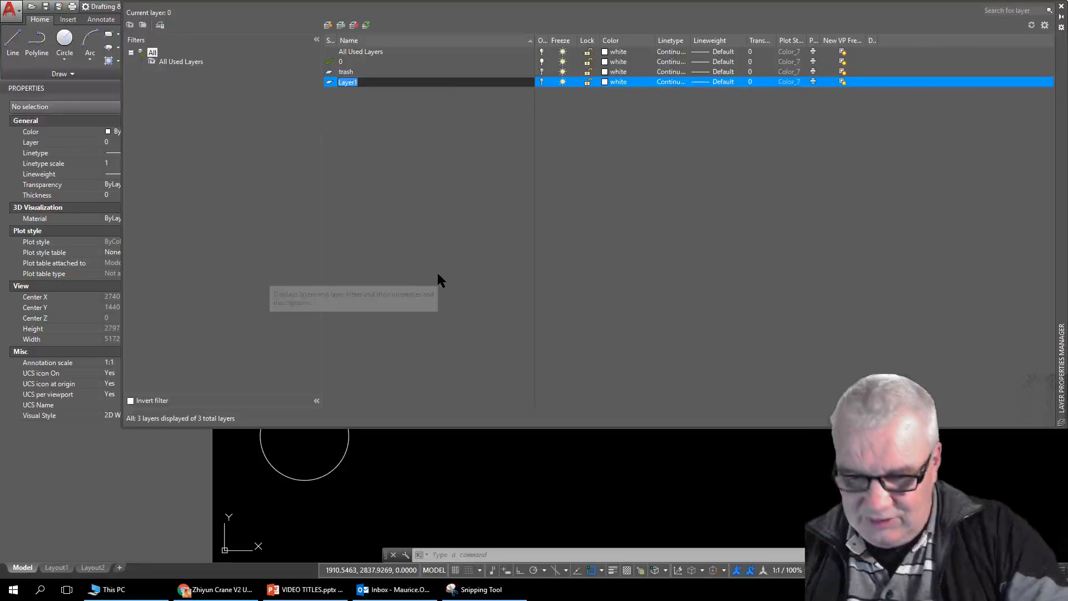
{"action": "type", "text": "working"}
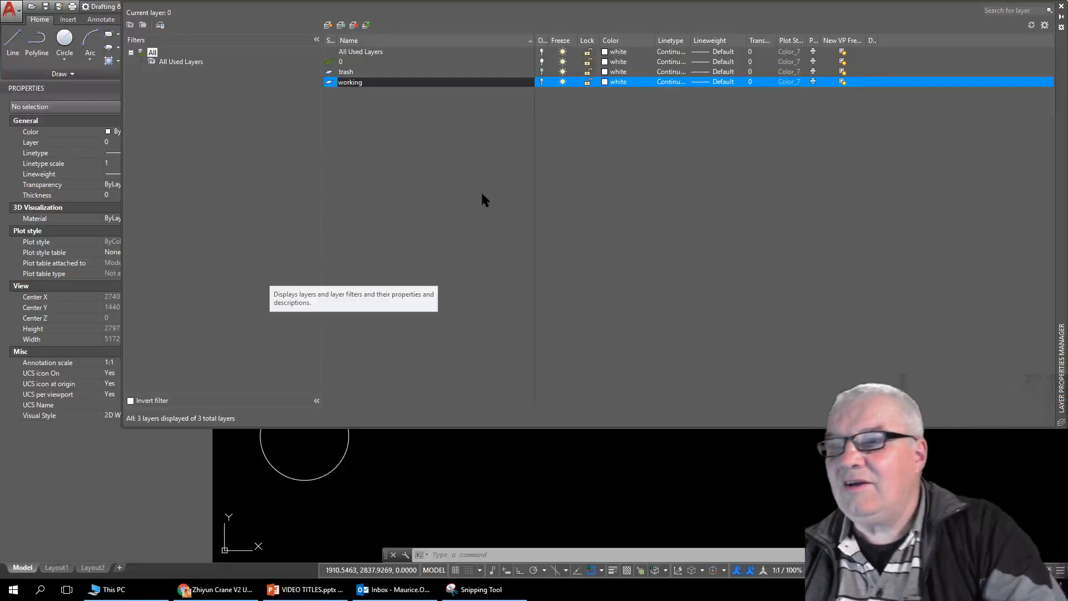
{"action": "key", "text": "Return"}
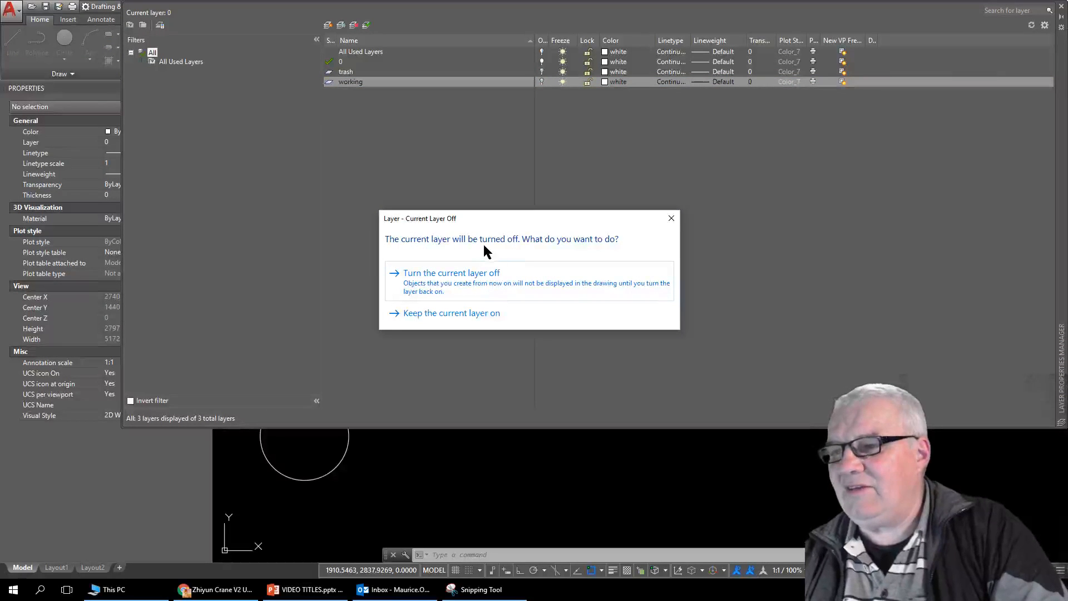
Make the working layer current with its visibility turned off, and close the layer manager
{"action": "left_click", "coordinate": [472, 277]}
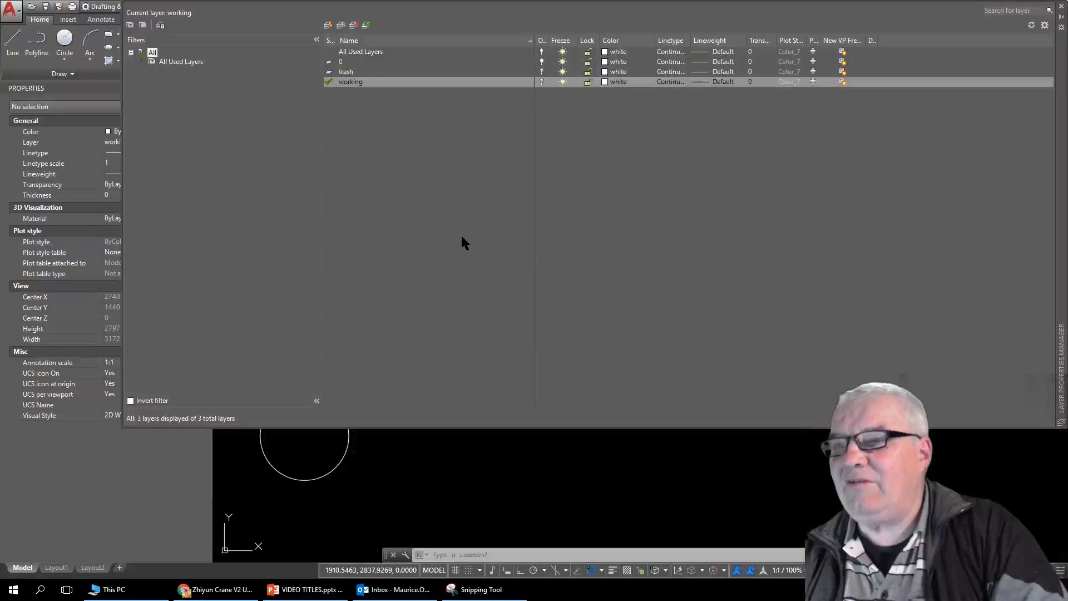
{"action": "left_click", "coordinate": [537, 434]}
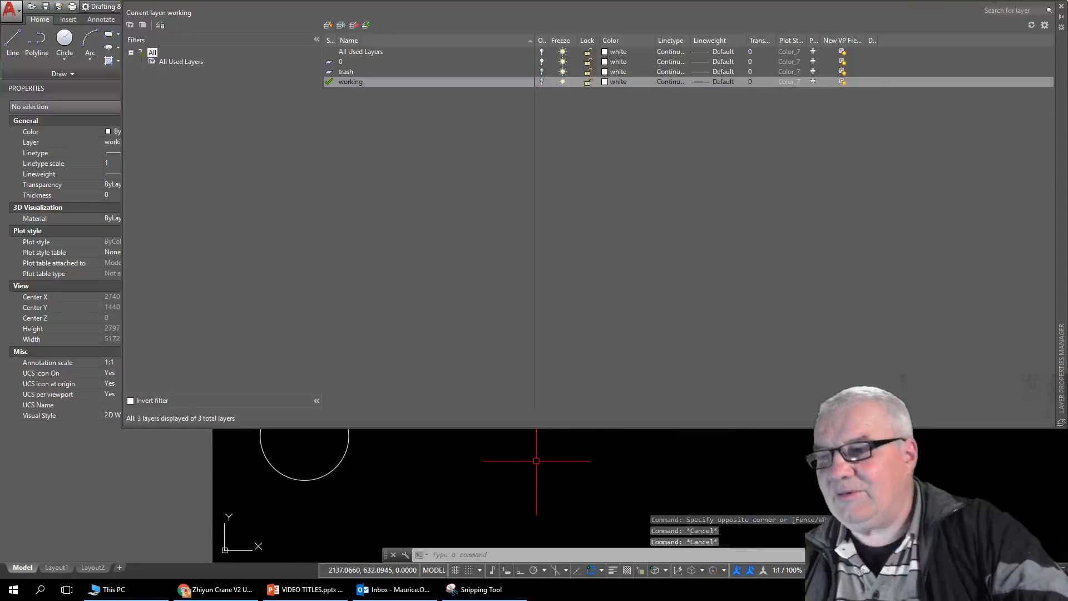
{"action": "left_click", "coordinate": [1061, 7]}
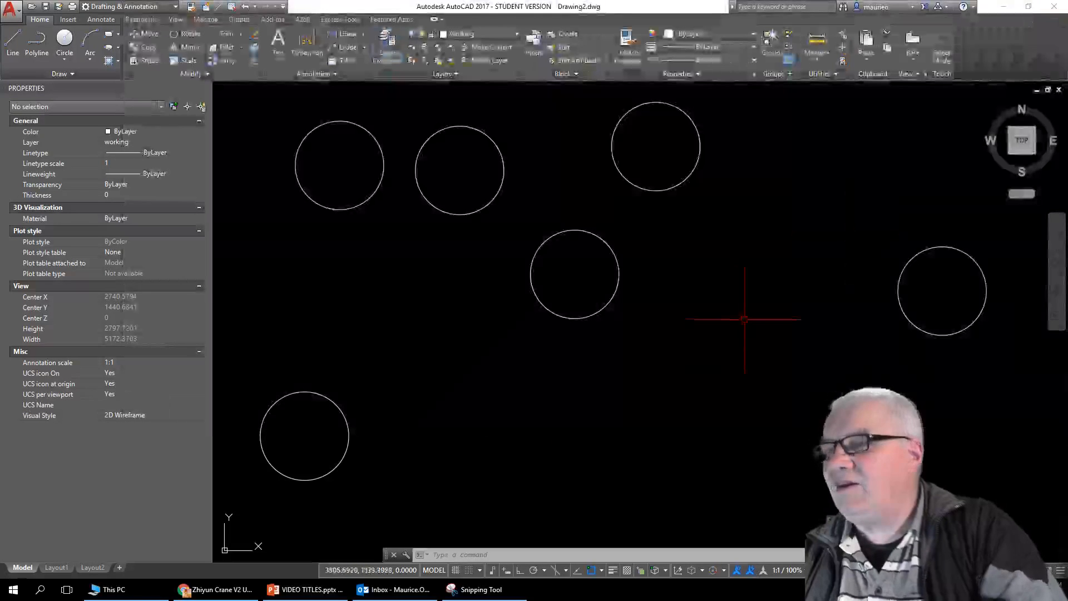
Select all six circles in the drawing and move them from layer 0 to the working layer
{"action": "left_click", "coordinate": [594, 317]}
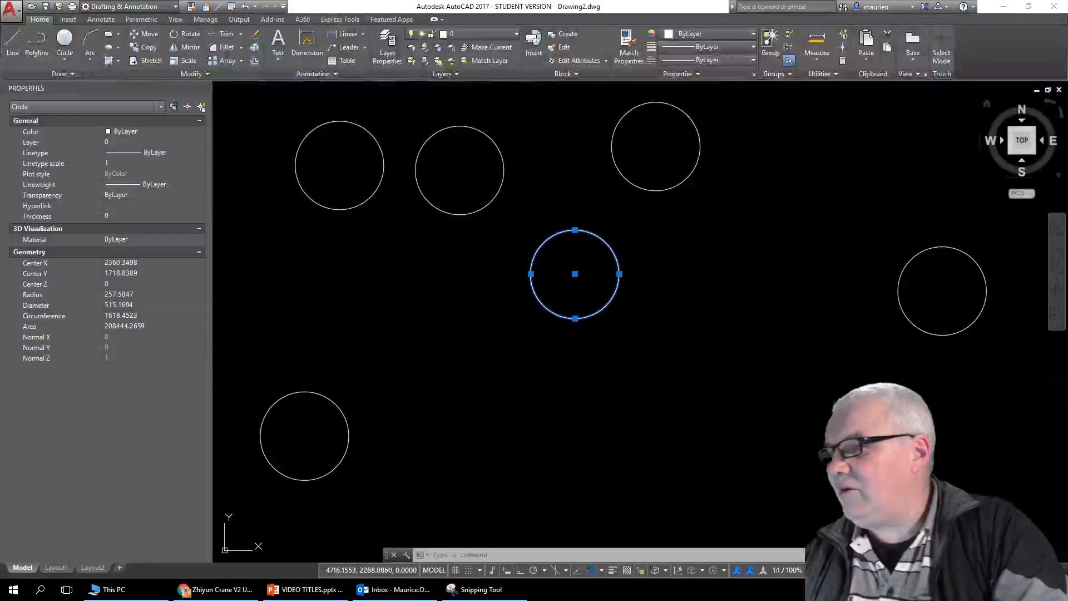
{"action": "mouse_move", "coordinate": [958, 196]}
{"action": "left_mouse_down"}
{"action": "mouse_move", "coordinate": [773, 407]}
{"action": "mouse_move", "coordinate": [261, 560]}
{"action": "mouse_move", "coordinate": [303, 300]}
{"action": "mouse_move", "coordinate": [286, 143]}
{"action": "mouse_move", "coordinate": [341, 115]}
{"action": "left_mouse_up"}
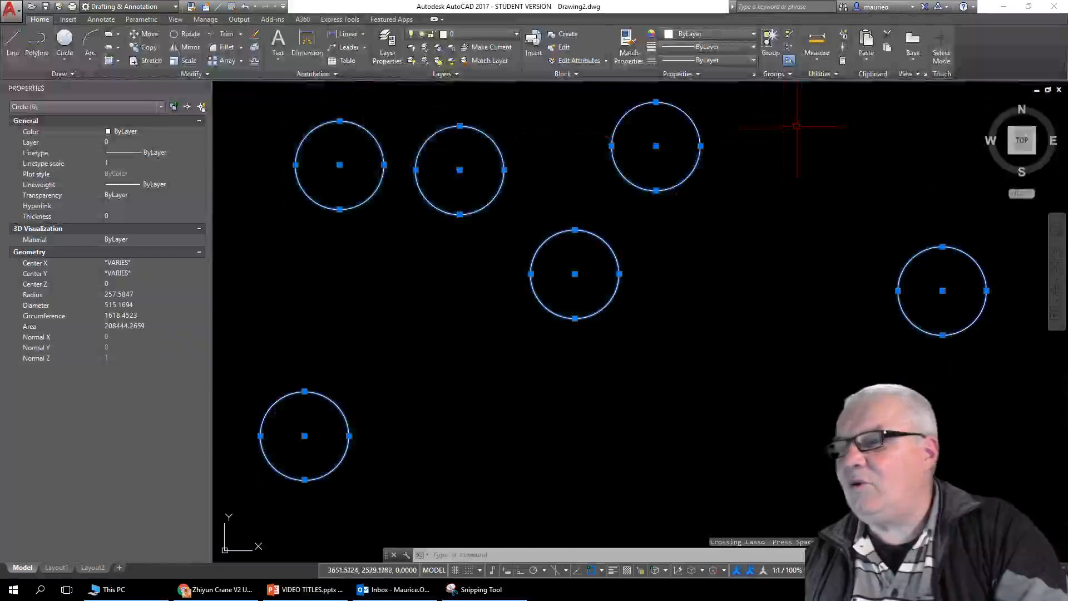
{"action": "left_click", "coordinate": [198, 142]}
{"action": "left_click", "coordinate": [199, 142]}
{"action": "left_click", "coordinate": [136, 176]}
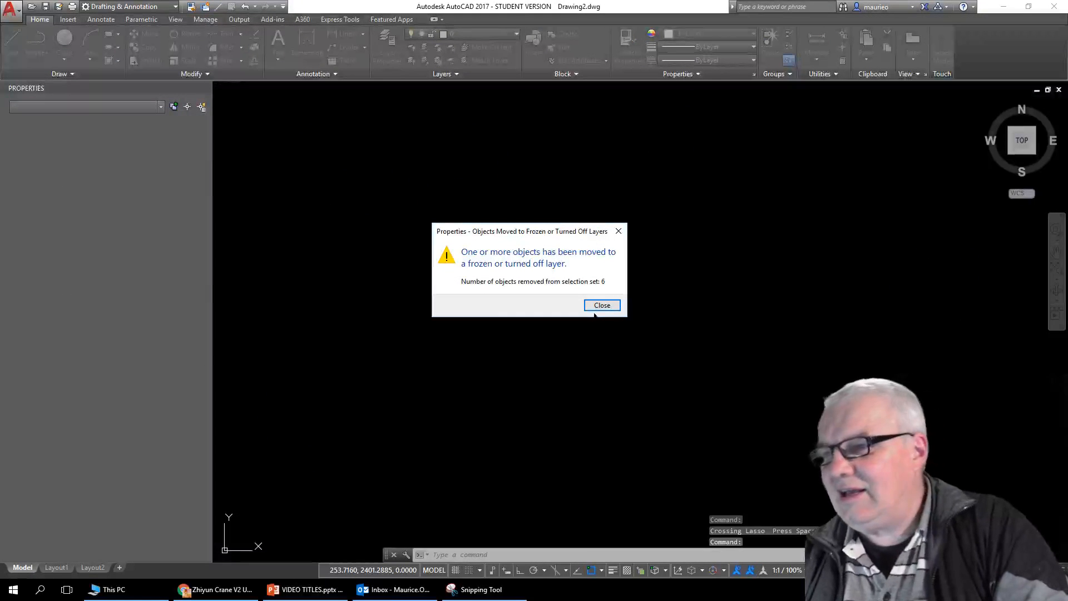
{"action": "left_click", "coordinate": [594, 303]}
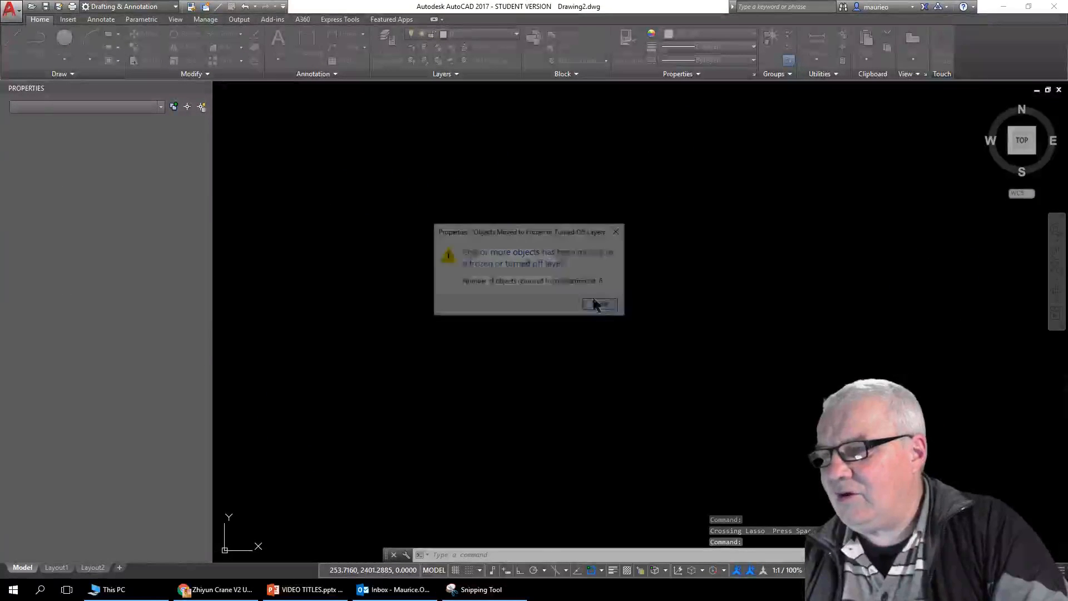
Turn the working layer back on
{"action": "left_click", "coordinate": [515, 34]}
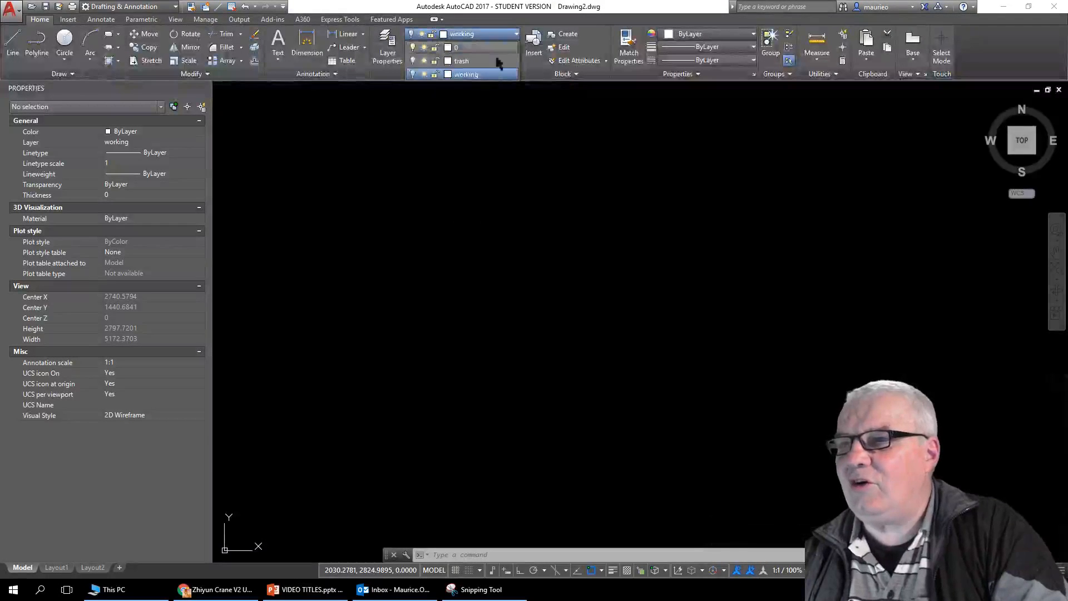
{"action": "left_click", "coordinate": [412, 74]}
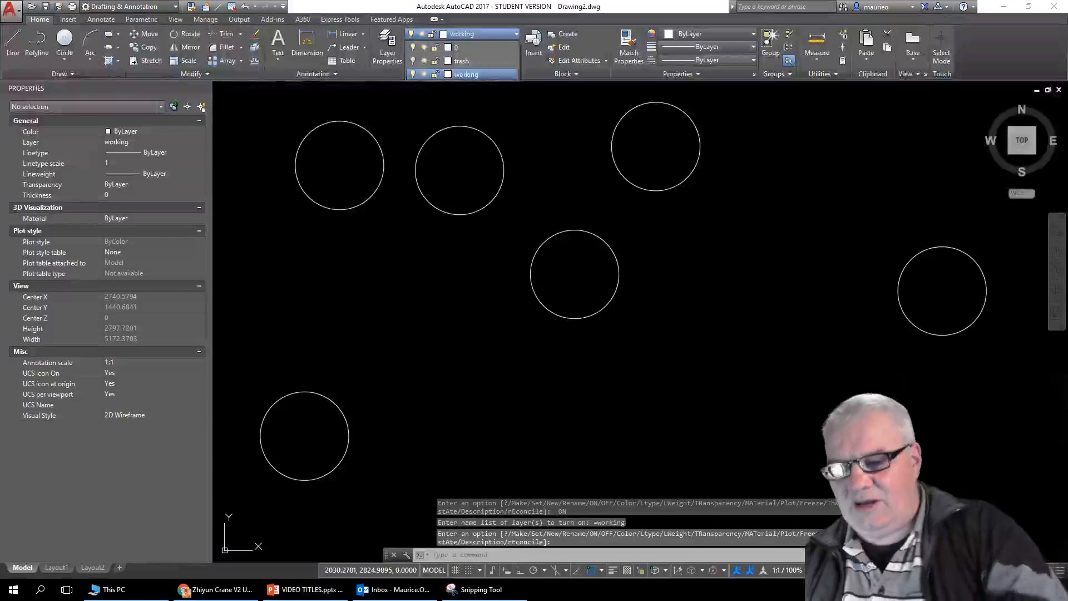
{"action": "key", "text": "Escape"}
{"action": "key", "text": "Escape"}
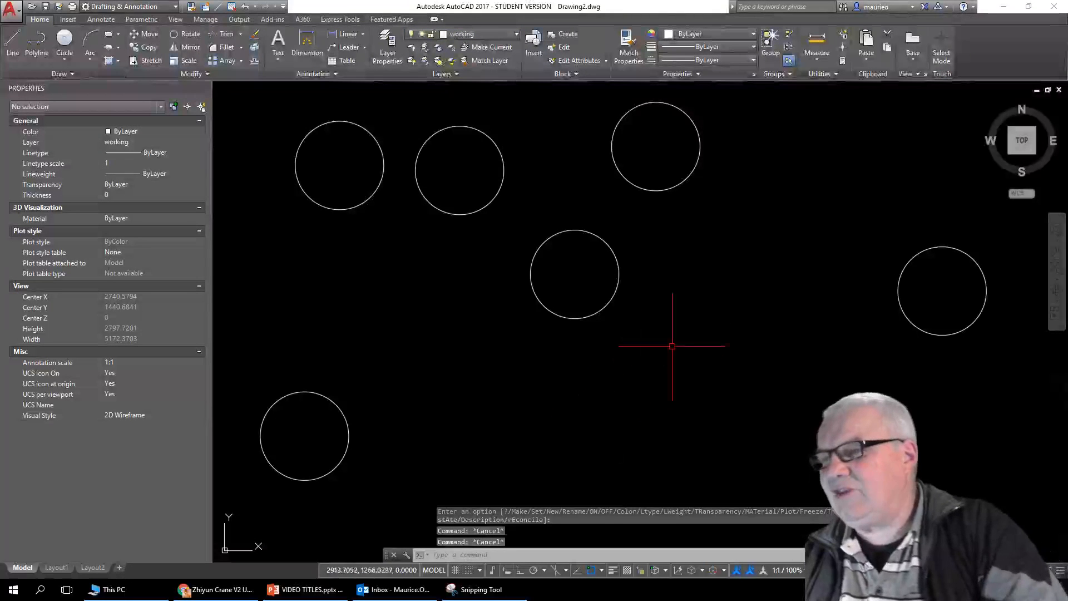
Change the colour of the middle circle to Magenta and clear the selection
{"action": "left_click", "coordinate": [658, 288]}
{"action": "left_click", "coordinate": [543, 348]}
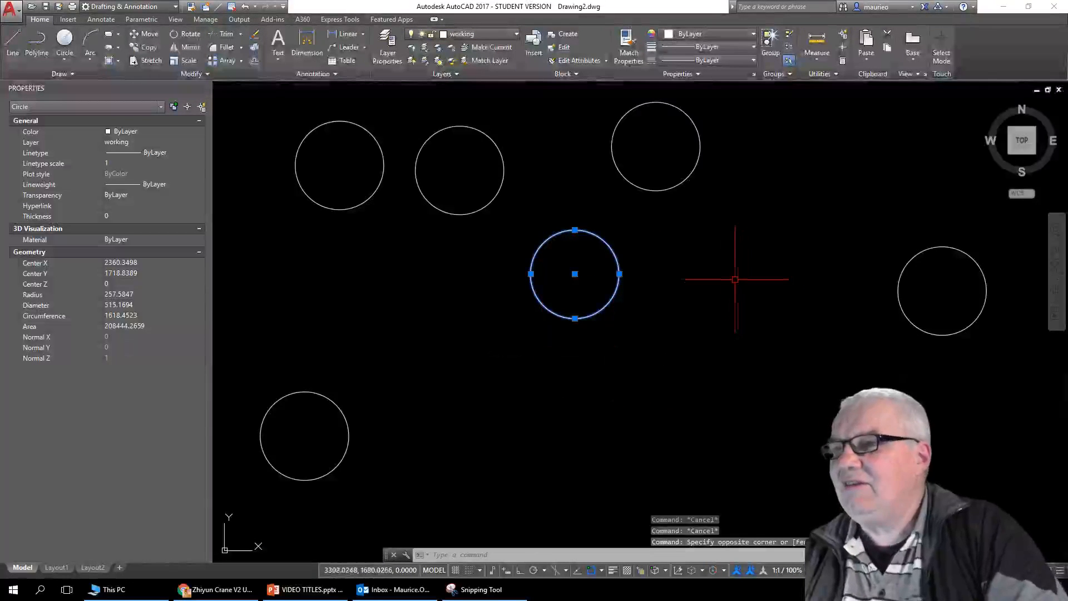
{"action": "left_click", "coordinate": [754, 34]}
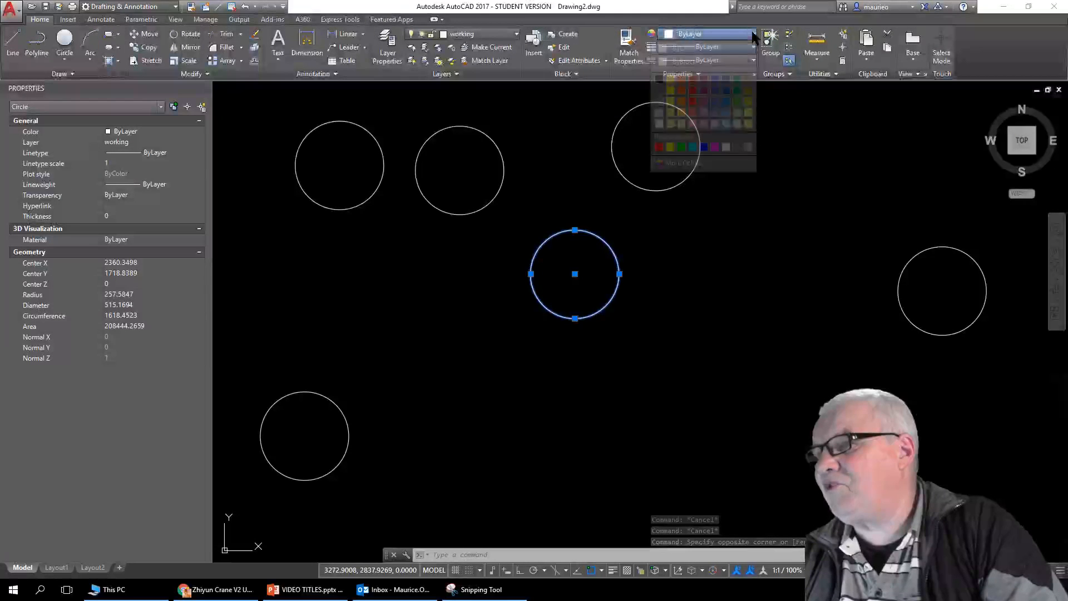
{"action": "left_click", "coordinate": [715, 147]}
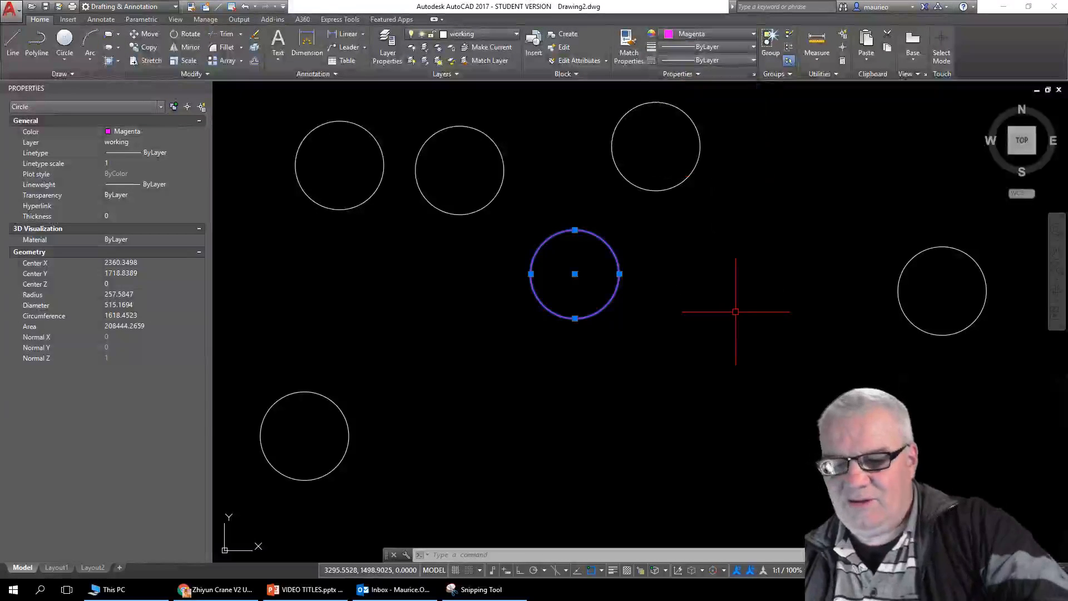
{"action": "key", "text": "Escape"}
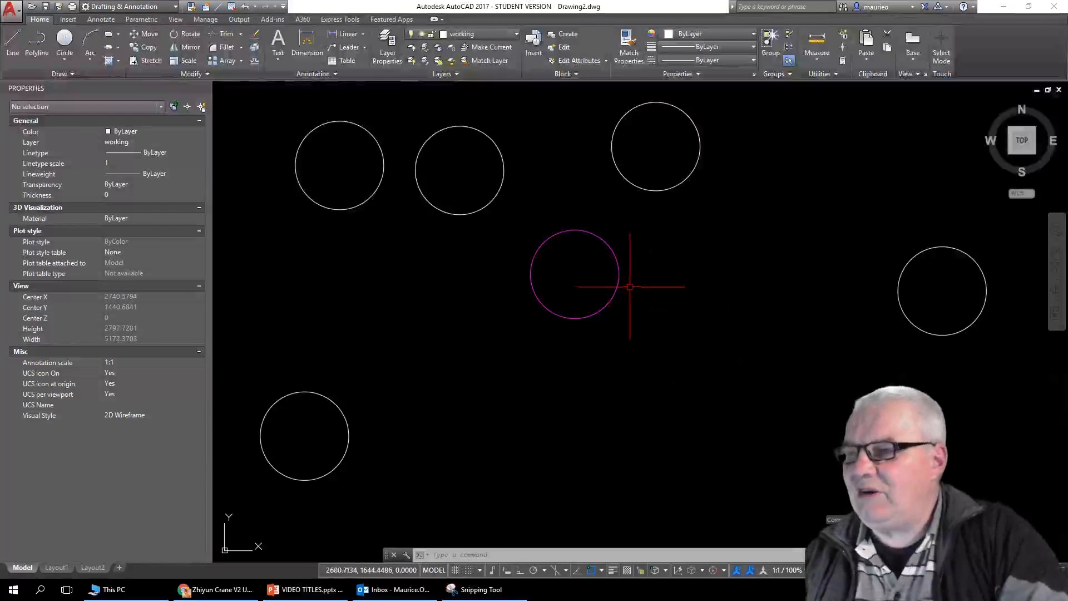
Move the magenta circle to the trash layer and dismiss the notice
{"action": "left_click", "coordinate": [619, 263]}
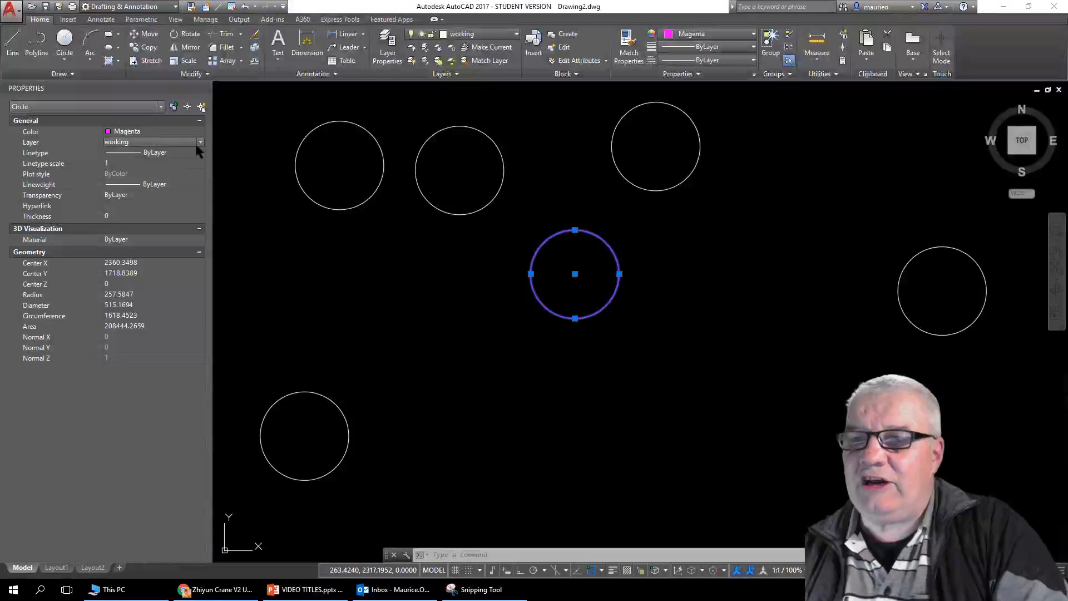
{"action": "left_click", "coordinate": [198, 142]}
{"action": "left_click", "coordinate": [114, 163]}
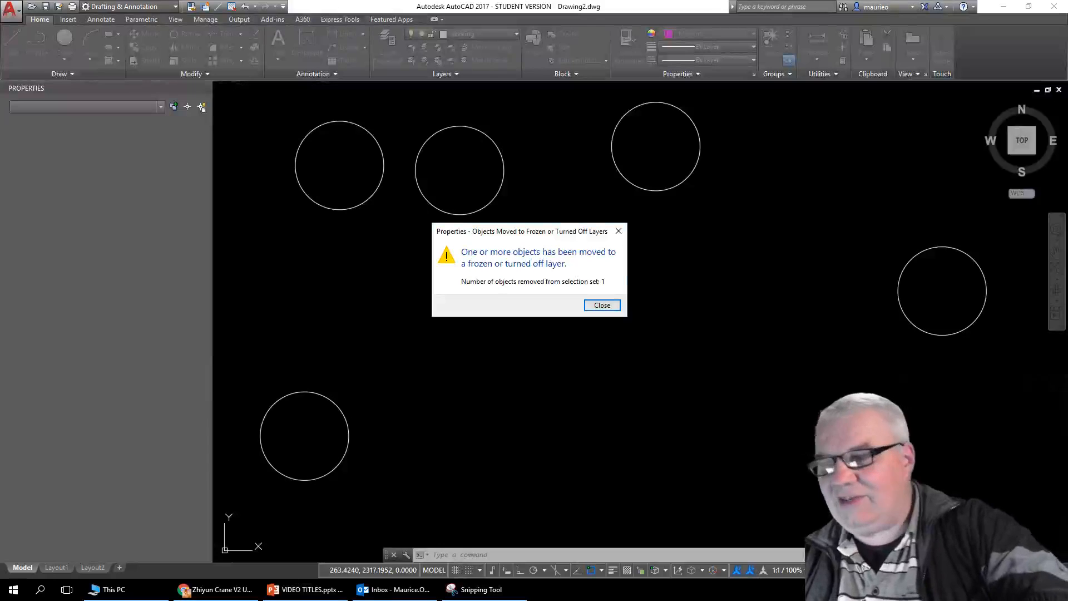
{"action": "left_click", "coordinate": [602, 305]}
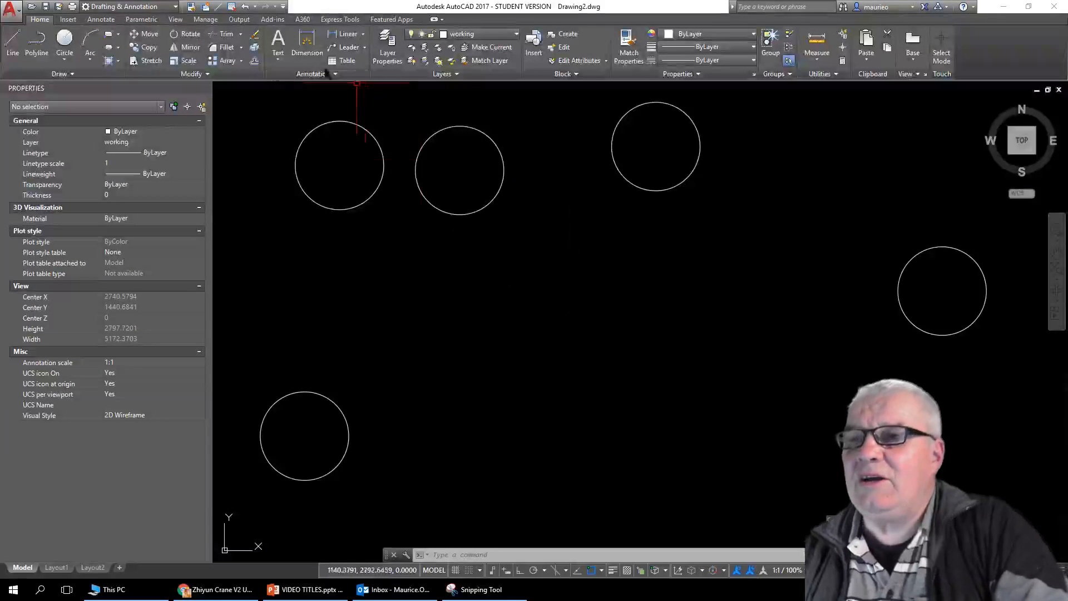
Turn the trash layer on to check the circle stored there, and turn it off again
{"action": "left_click", "coordinate": [508, 36]}
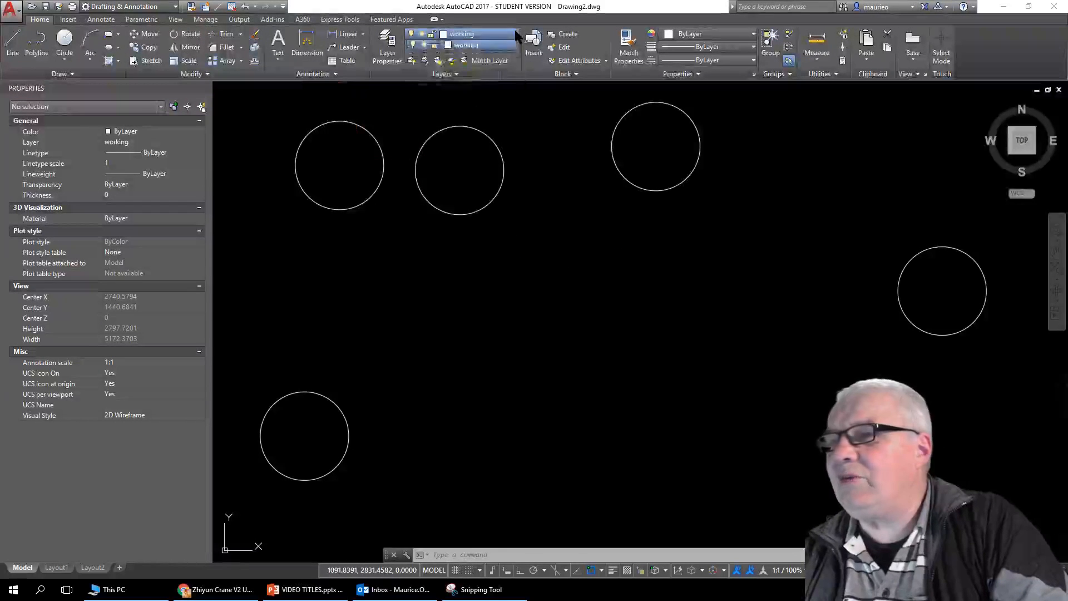
{"action": "left_click", "coordinate": [413, 62]}
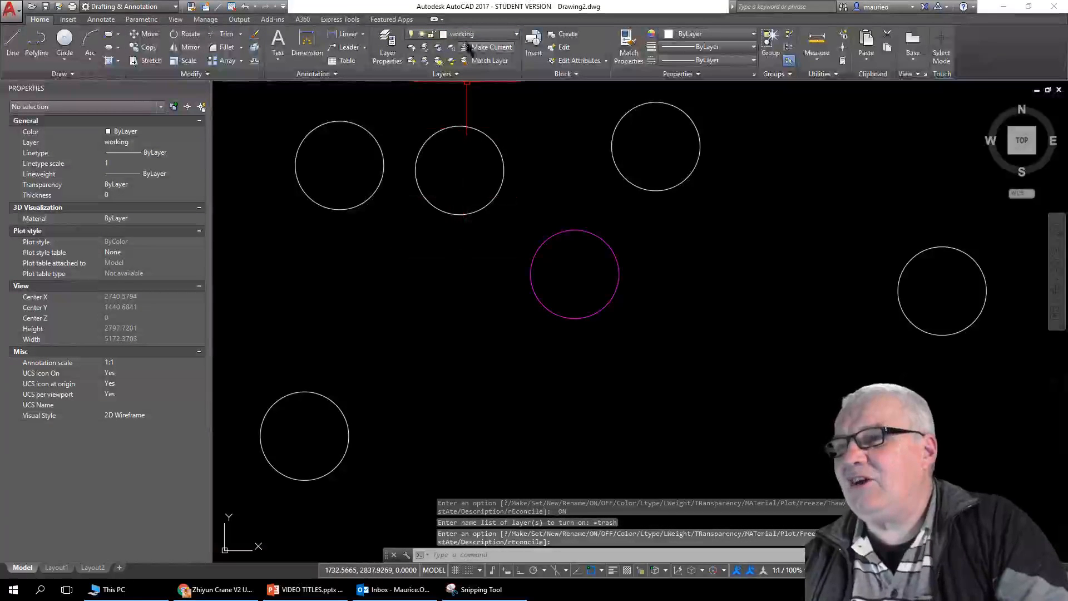
{"action": "left_click", "coordinate": [516, 36]}
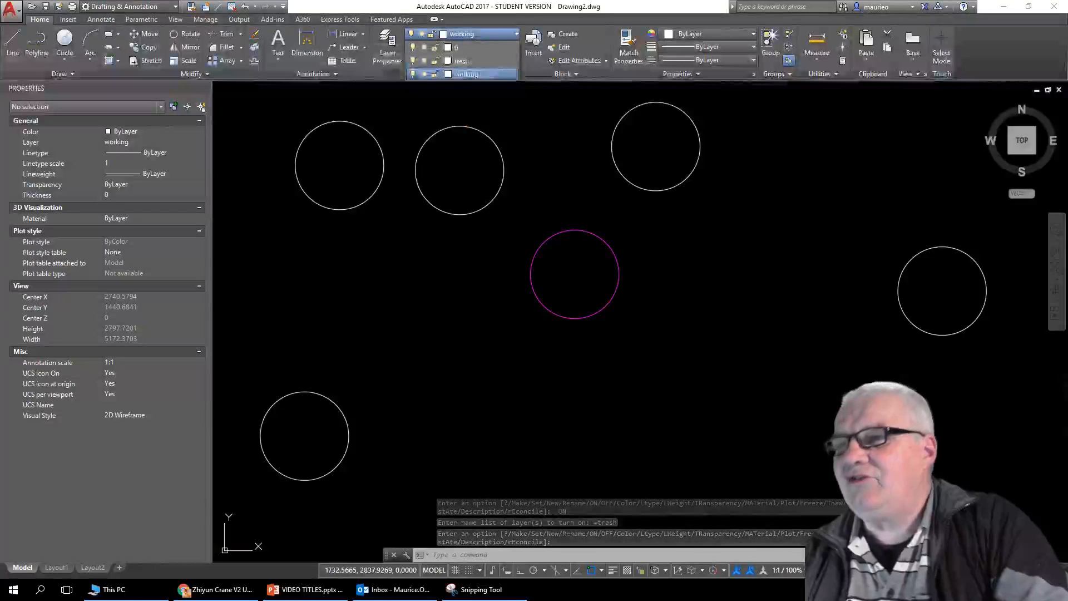
{"action": "left_click", "coordinate": [413, 62]}
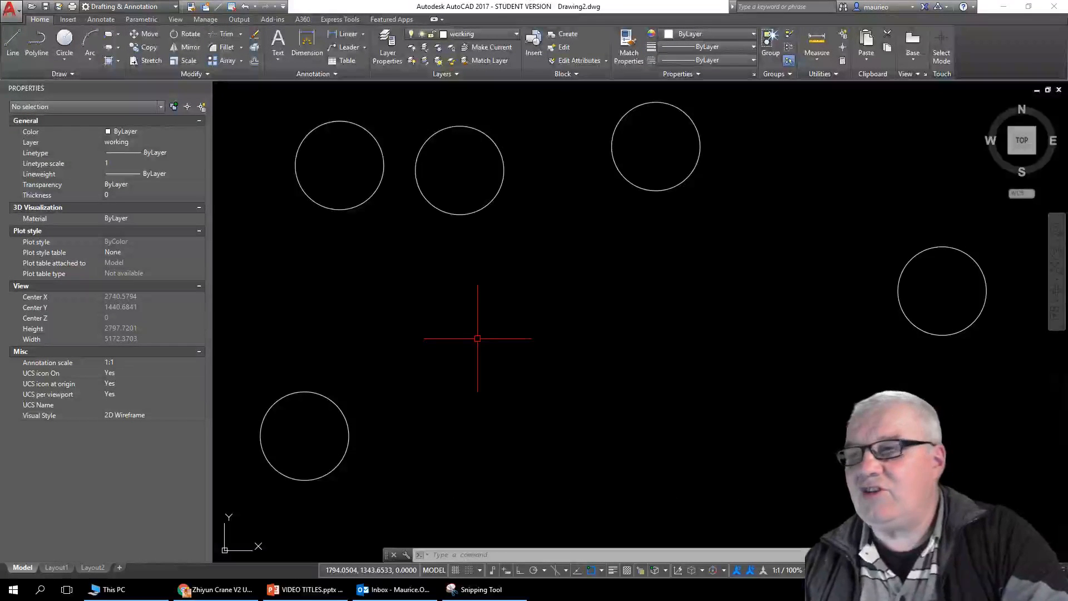
Select the five white circles with crossing selections and delete them
{"action": "left_click", "coordinate": [948, 204]}
{"action": "left_click", "coordinate": [306, 474]}
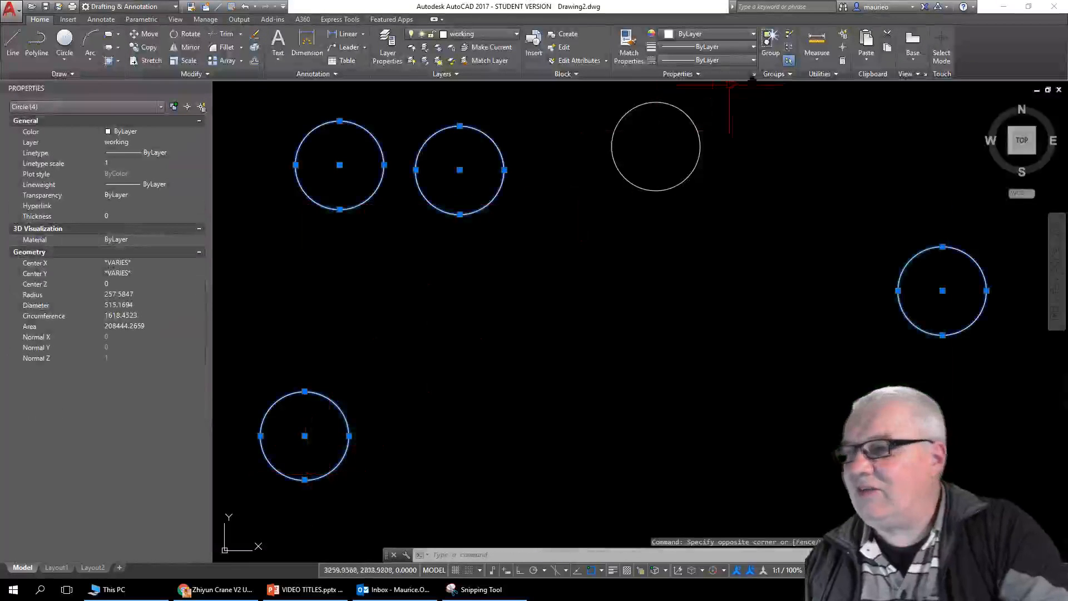
{"action": "left_click", "coordinate": [760, 110]}
{"action": "left_click", "coordinate": [728, 132]}
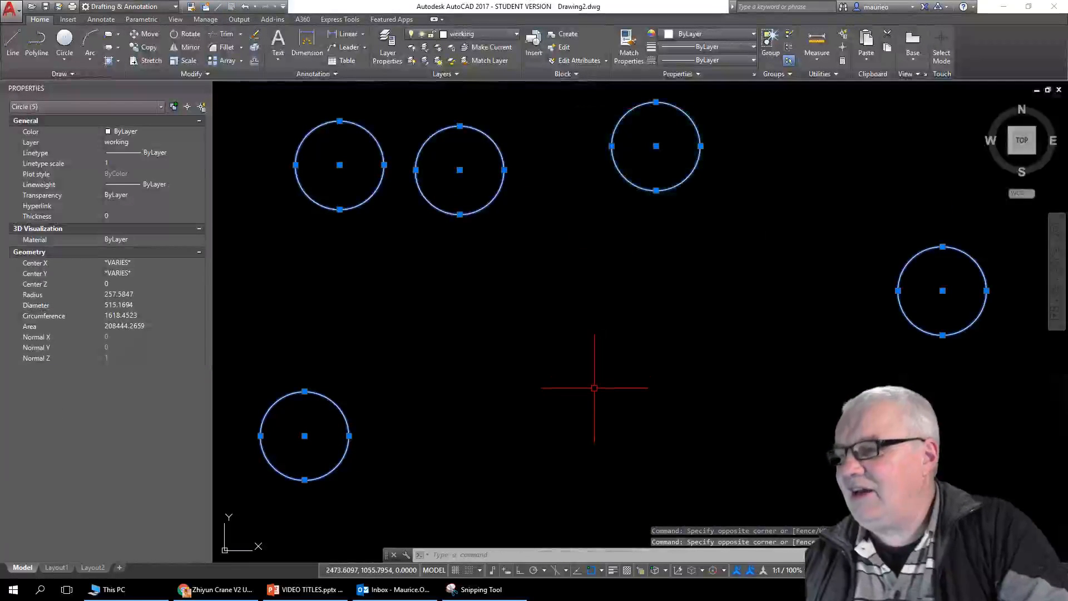
{"action": "key", "text": "Delete"}
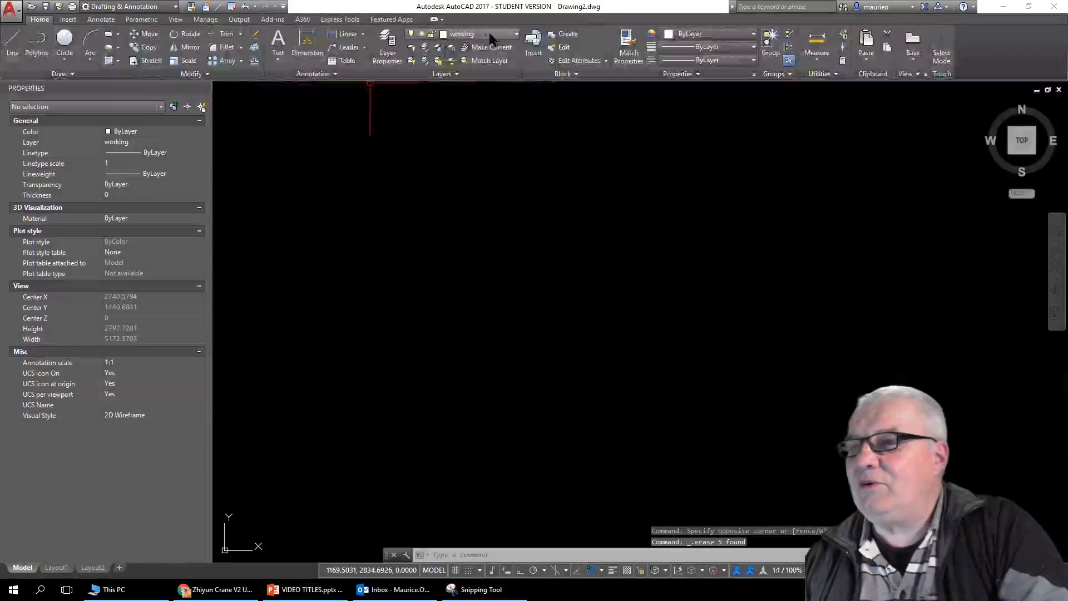
Turn the trash layer on to bring back the magenta circle
{"action": "left_click", "coordinate": [517, 35]}
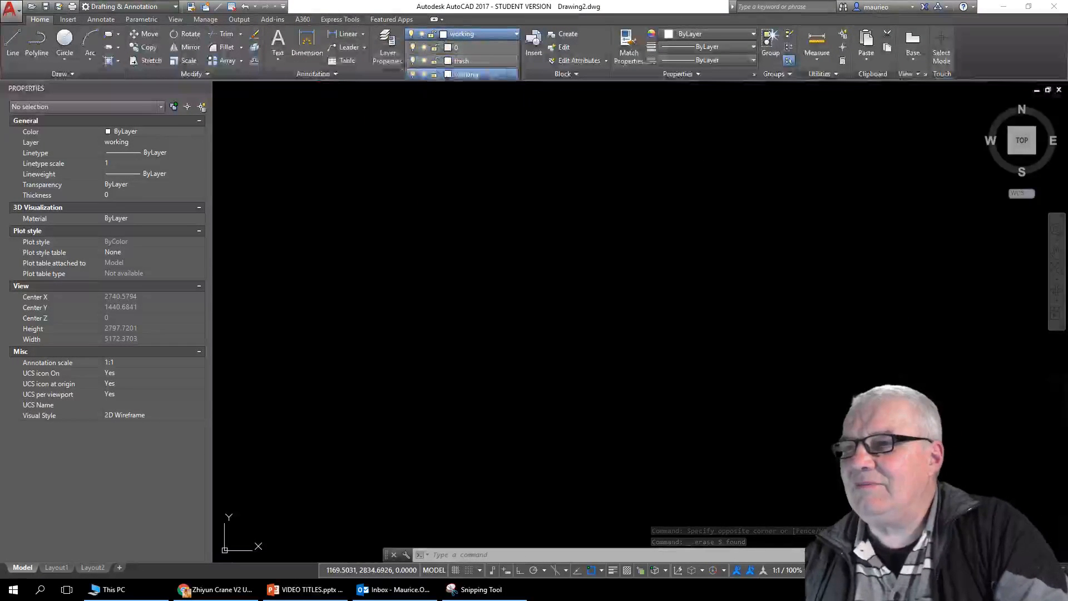
{"action": "left_click", "coordinate": [412, 61]}
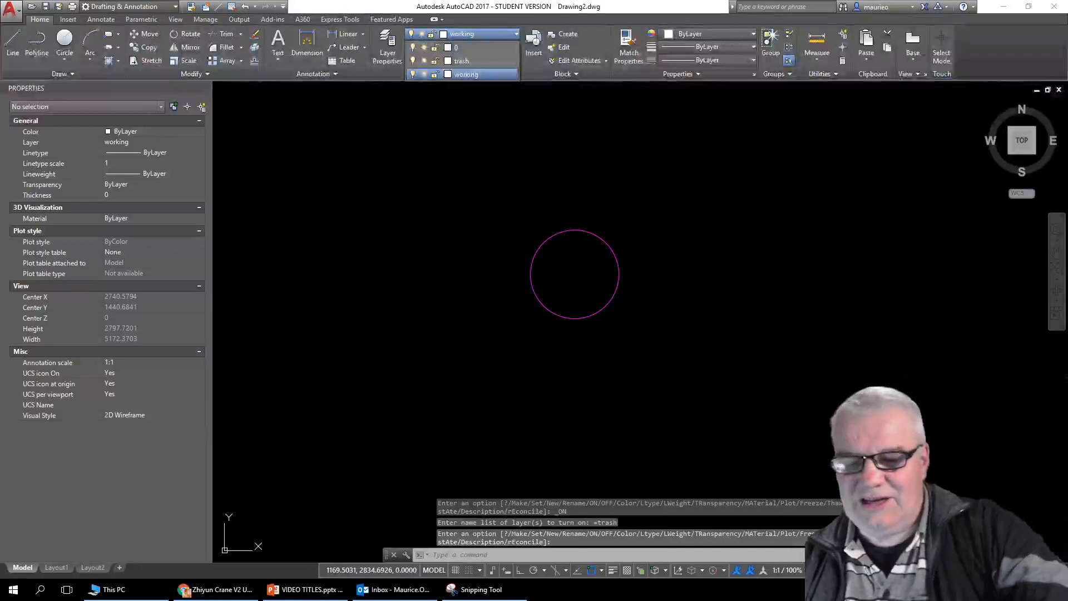
{"action": "key", "text": "Escape"}
{"action": "key", "text": "Escape"}
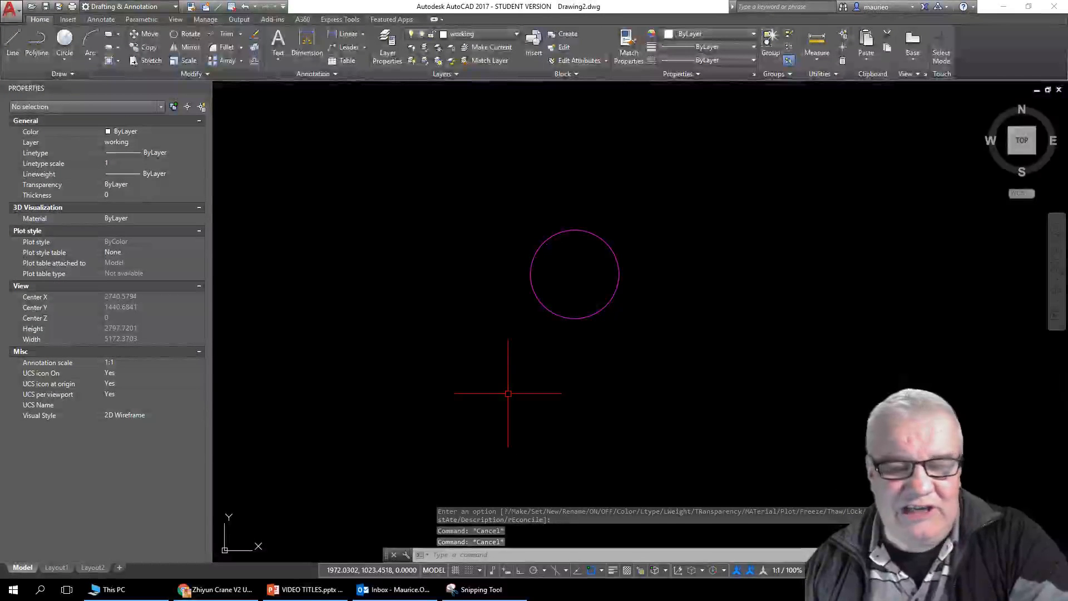
Erase the magenta circle with the ERASE command
{"action": "left_click", "coordinate": [533, 552]}
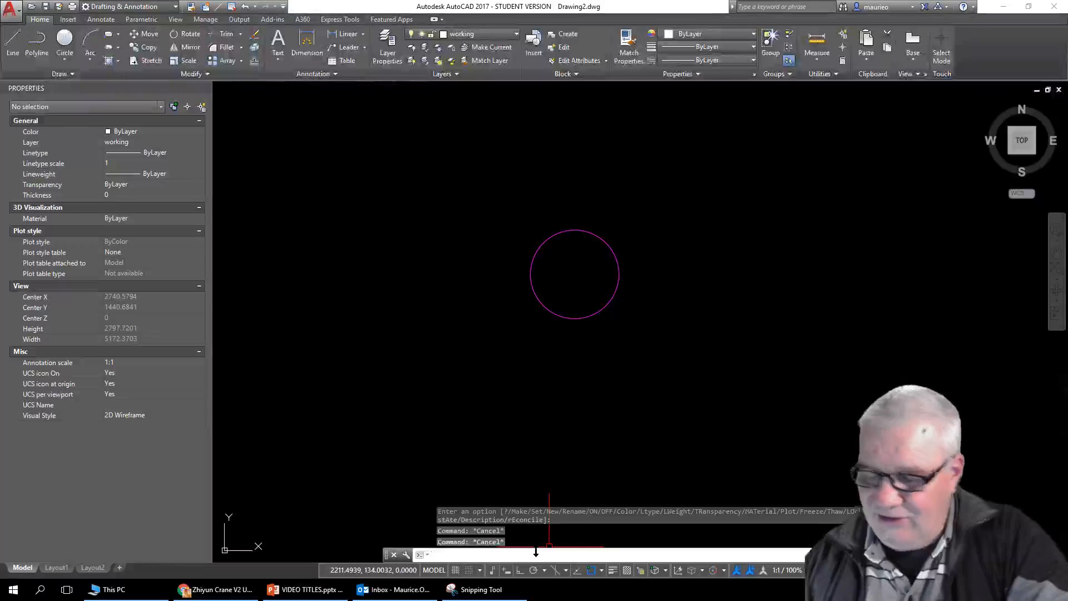
{"action": "type", "text": "erase"}
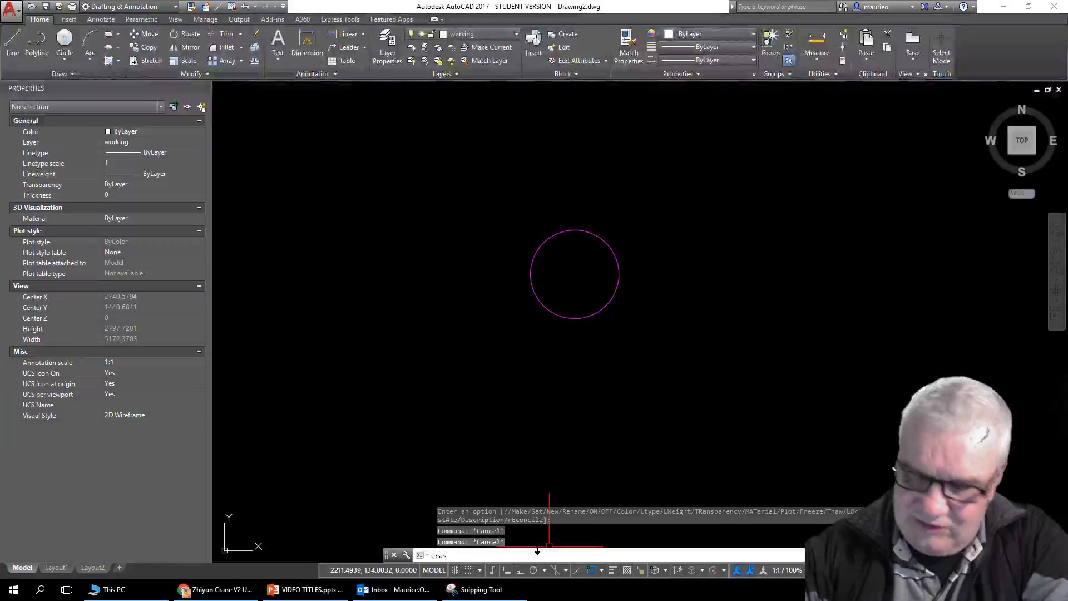
{"action": "key", "text": "Return"}
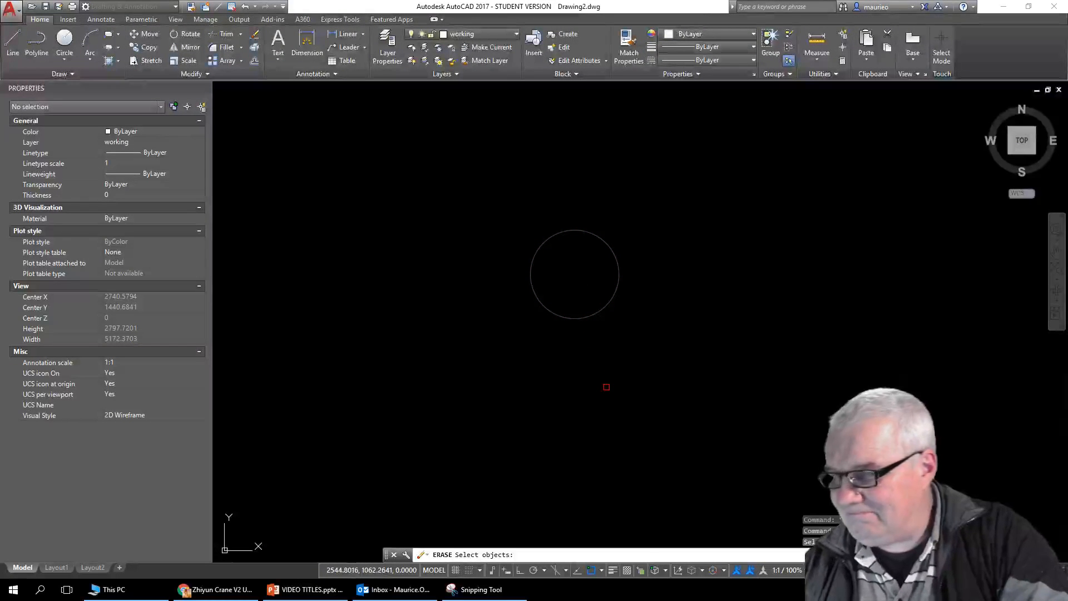
{"action": "key", "text": "Return"}
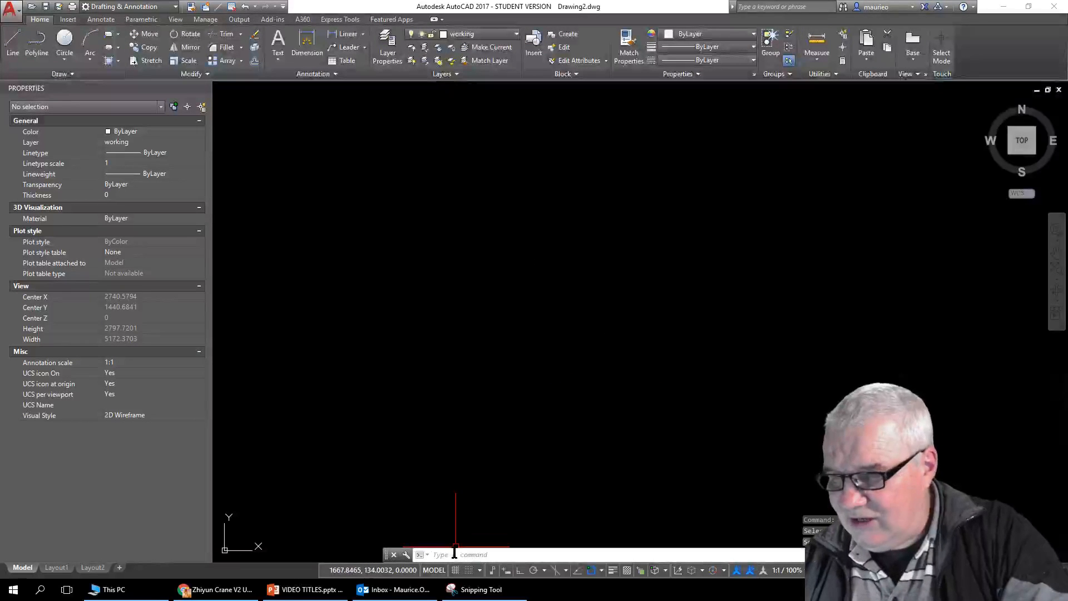
Start Erase through its DELETE command alias, and cancel it without selecting anything
{"action": "type", "text": "DELET"}
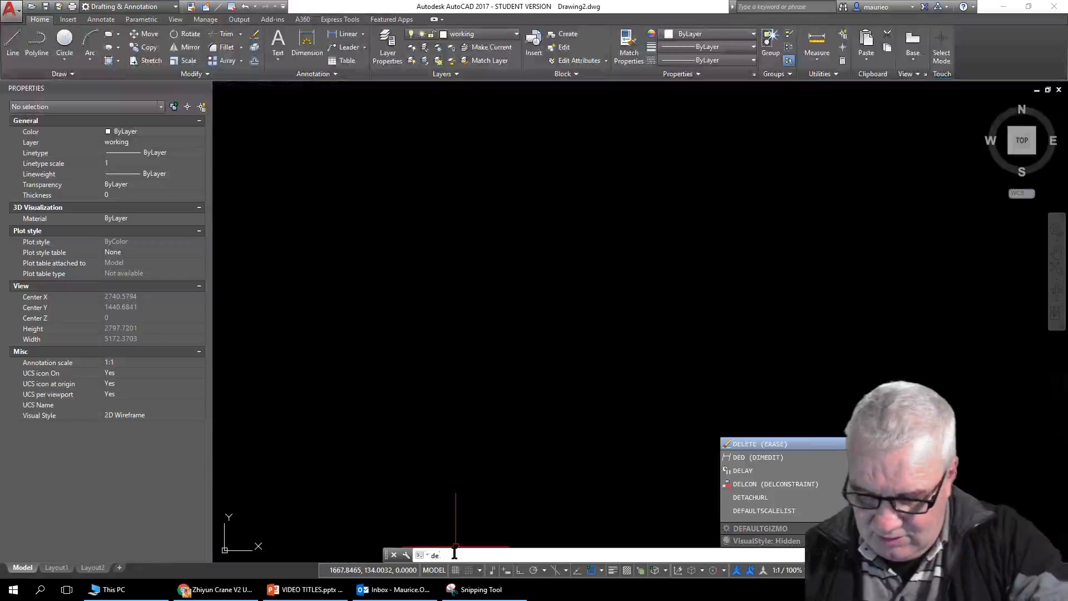
{"action": "type", "text": "E"}
{"action": "key", "text": "Return"}
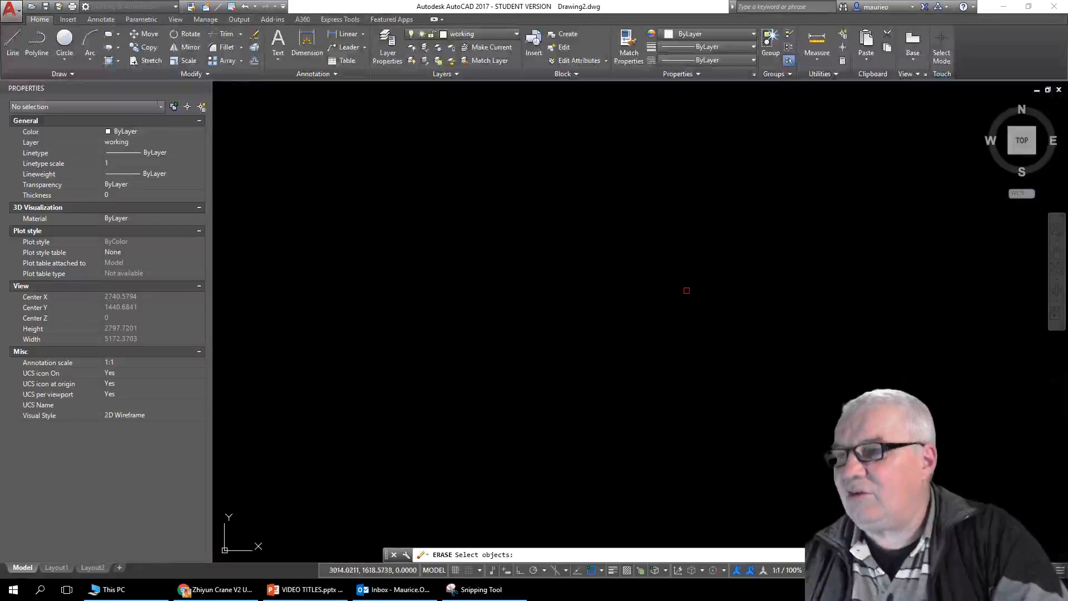
{"action": "key", "text": "Escape"}
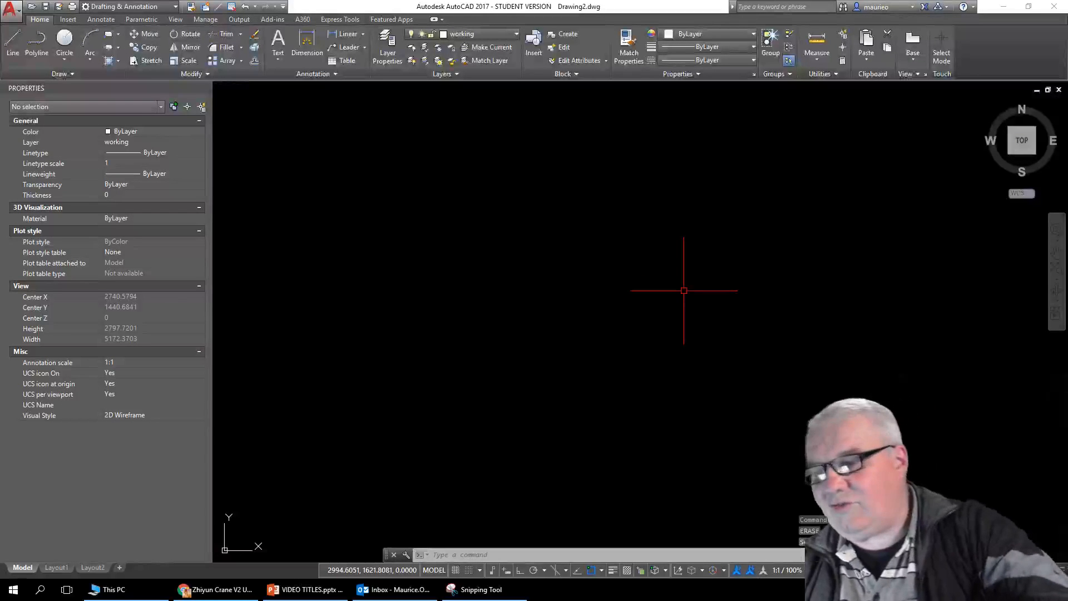